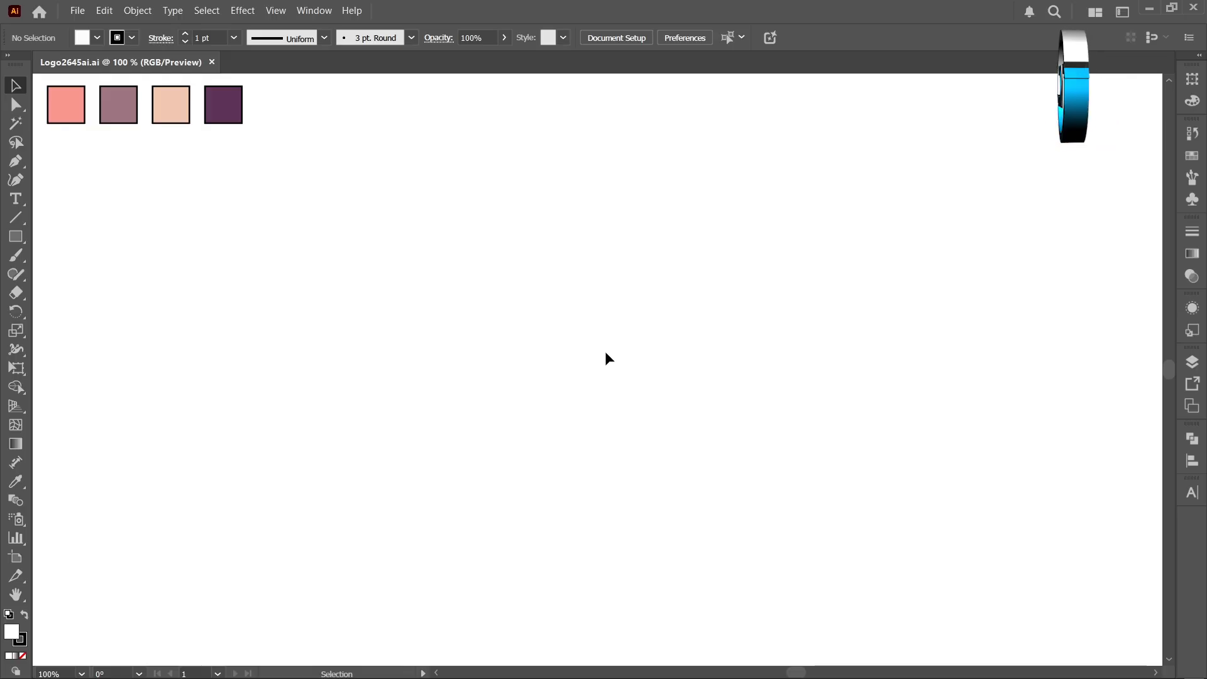
Turn on the center mark for the 1000 × 500 px artboard in its options.
double_click(16, 557)
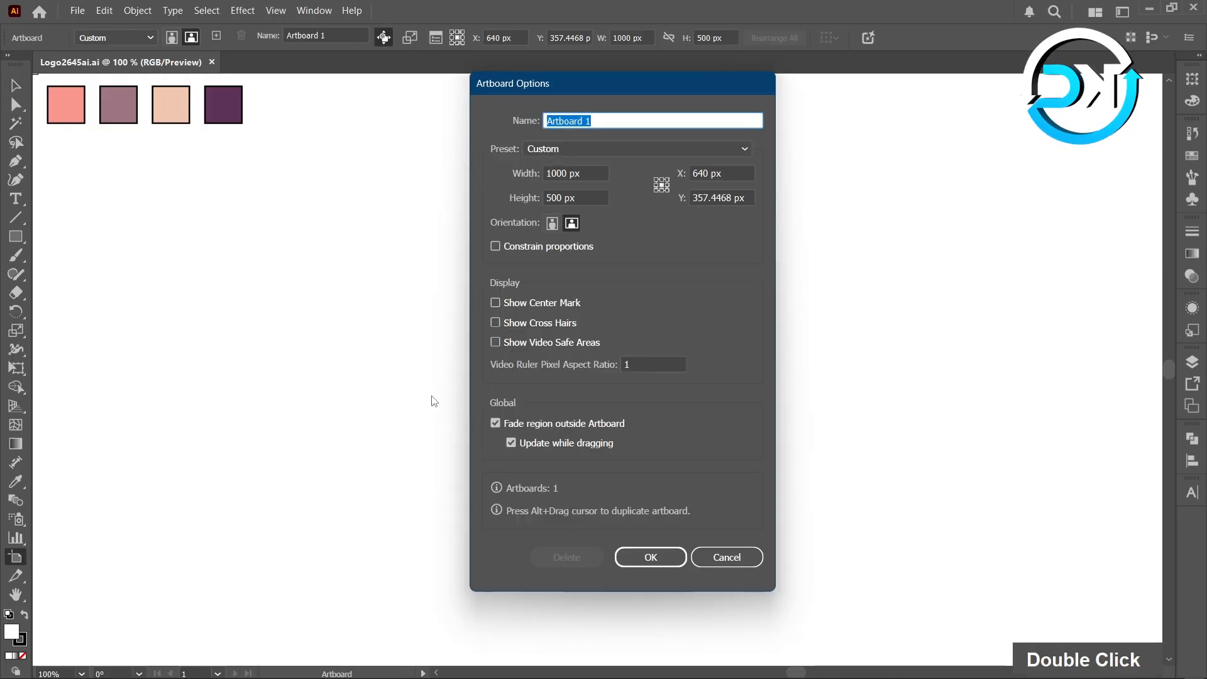
click(495, 303)
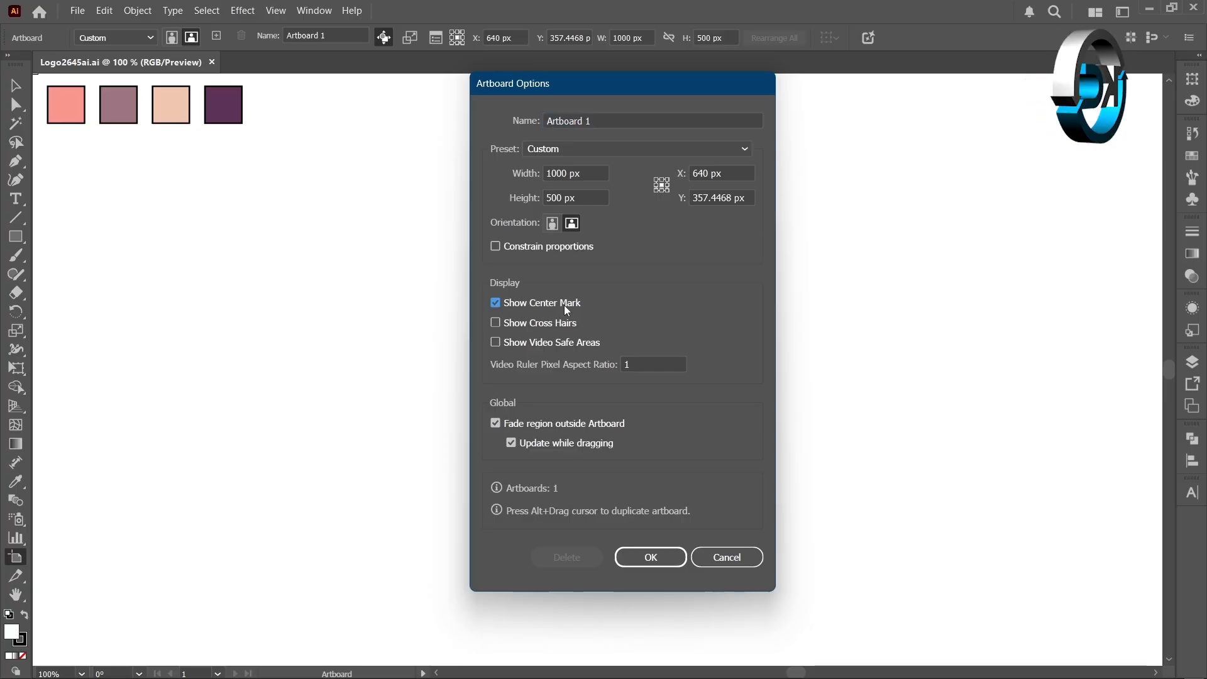
click(665, 552)
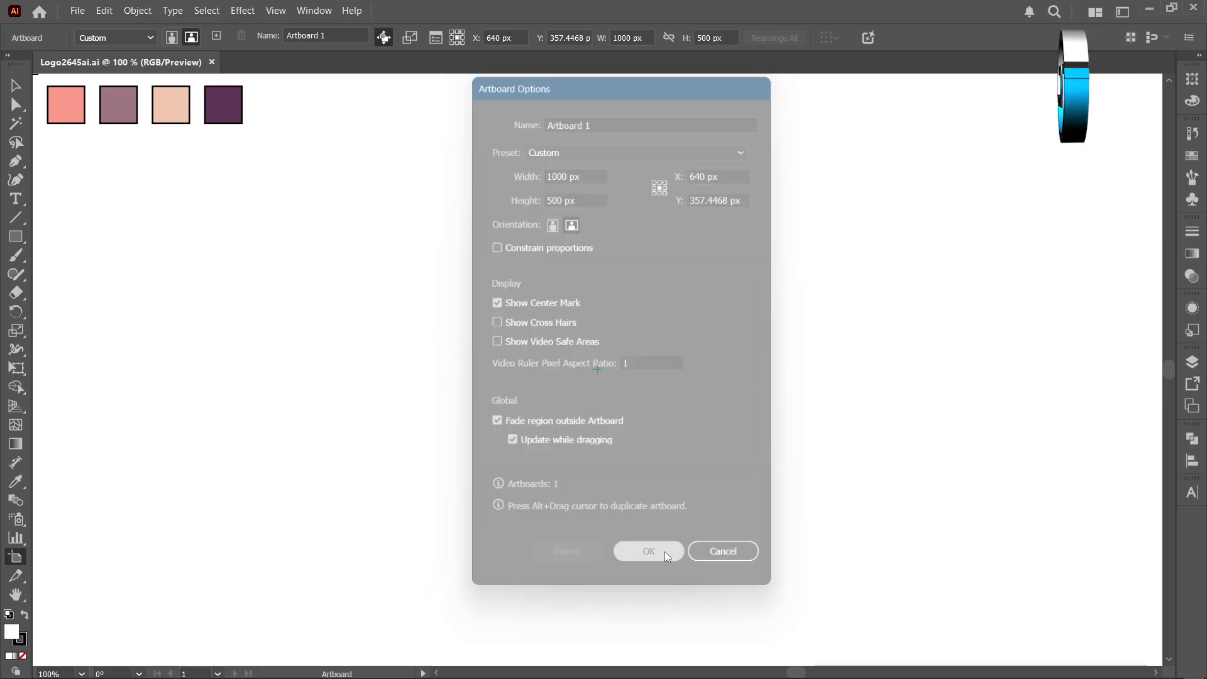
click(21, 86)
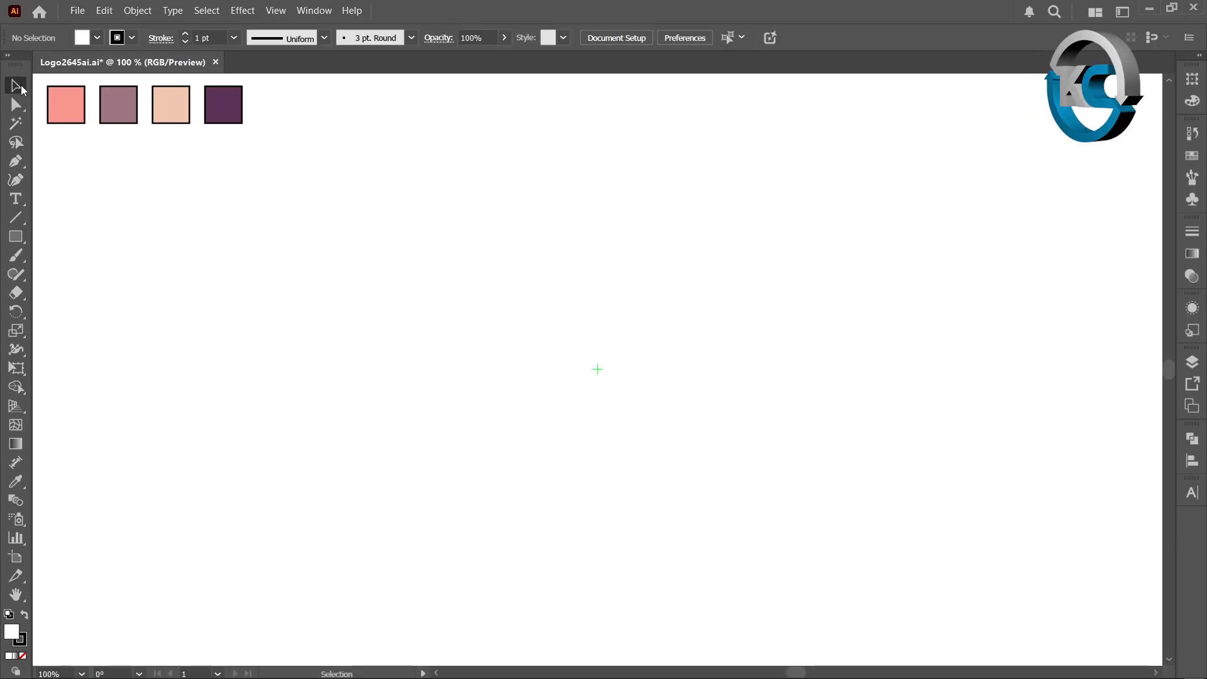
Create an unfilled 300 × 300 px rectangular grid with 5 horizontal and 5 vertical dividers from the artboard's center point.
click(24, 656)
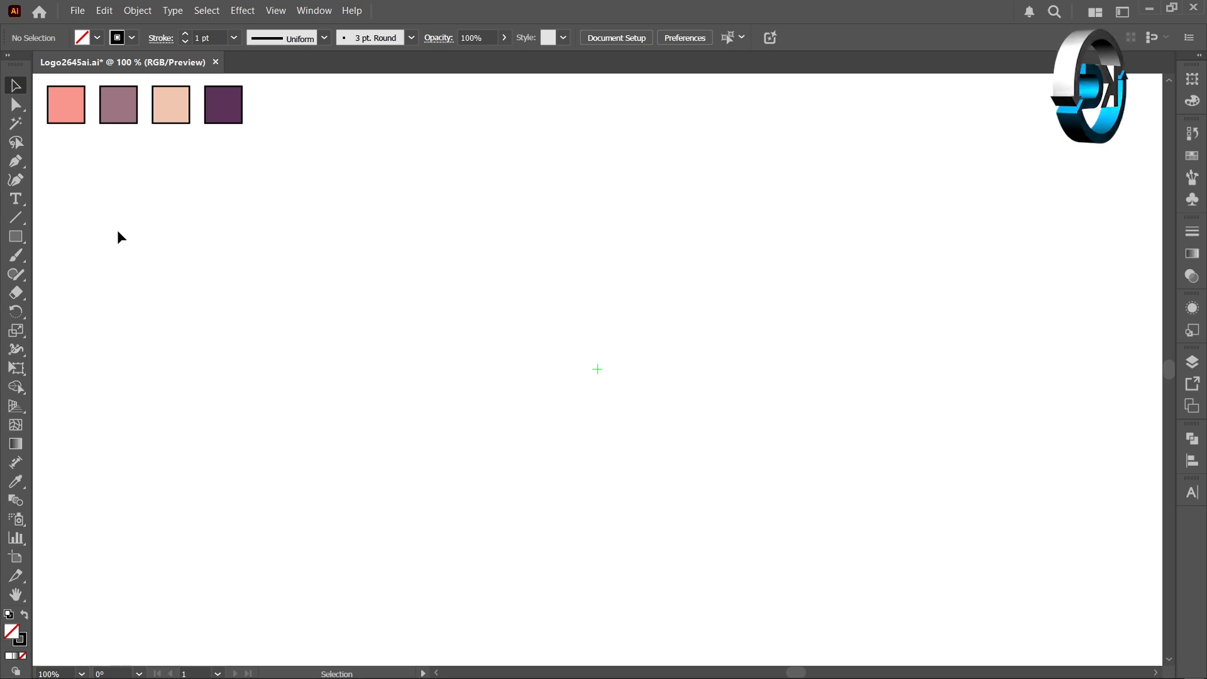
right_click(19, 217)
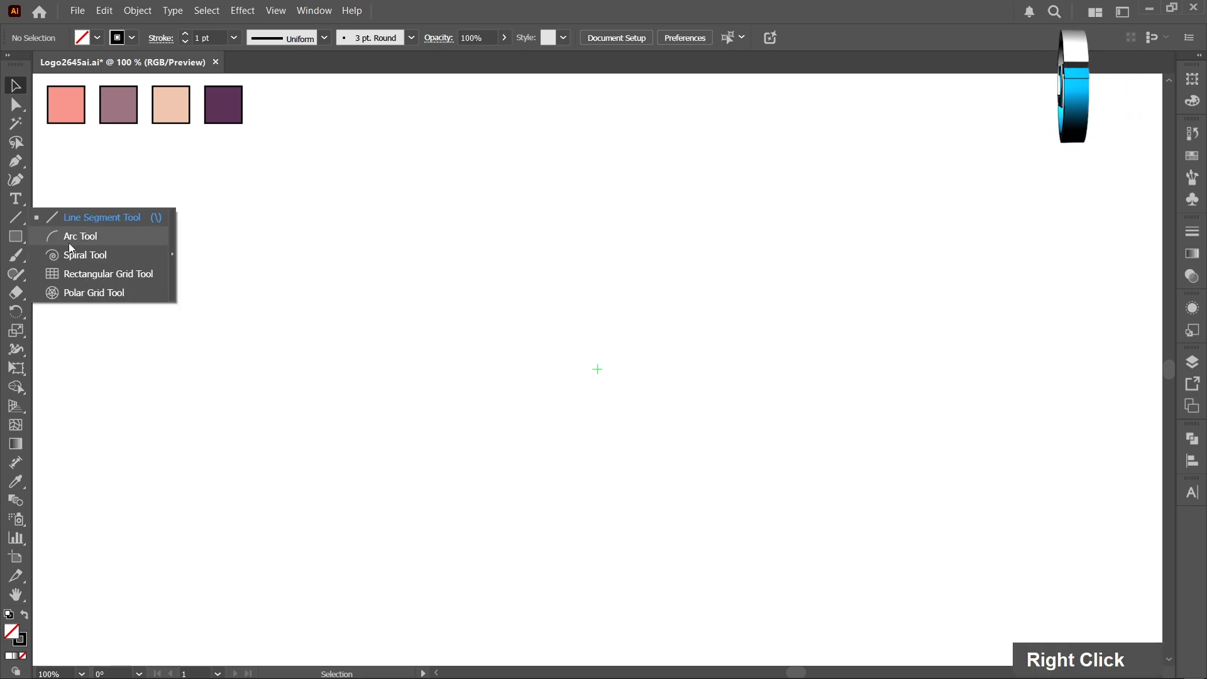
click(126, 276)
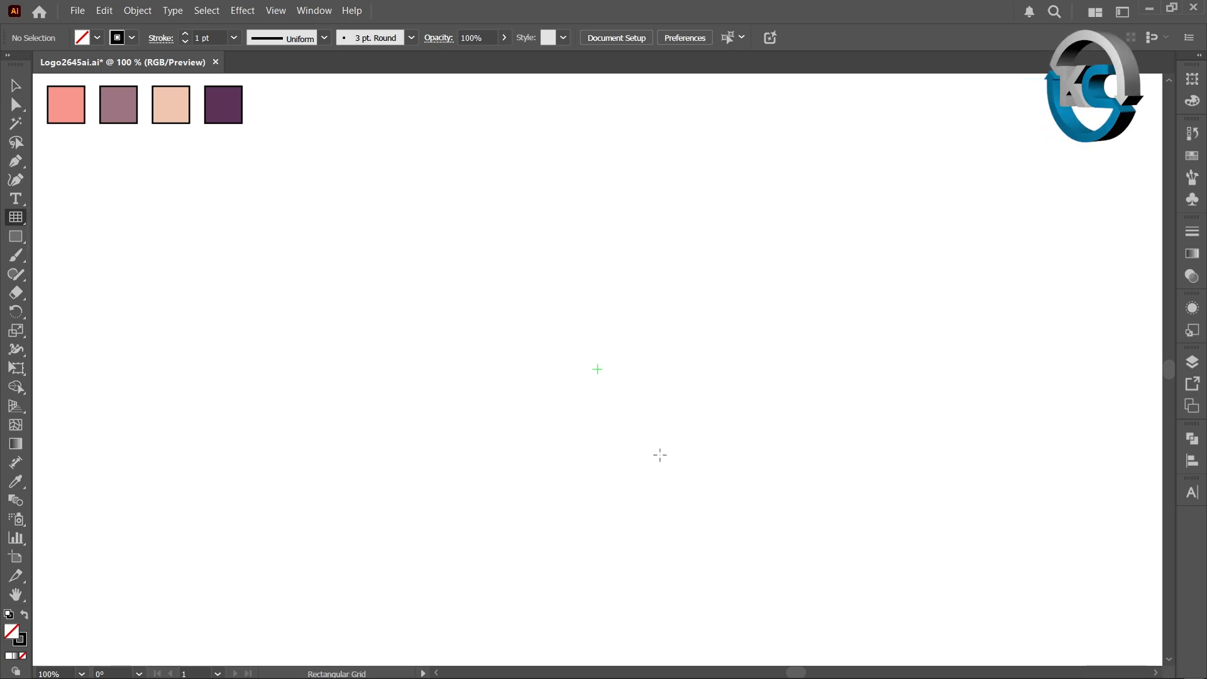
key(alt)
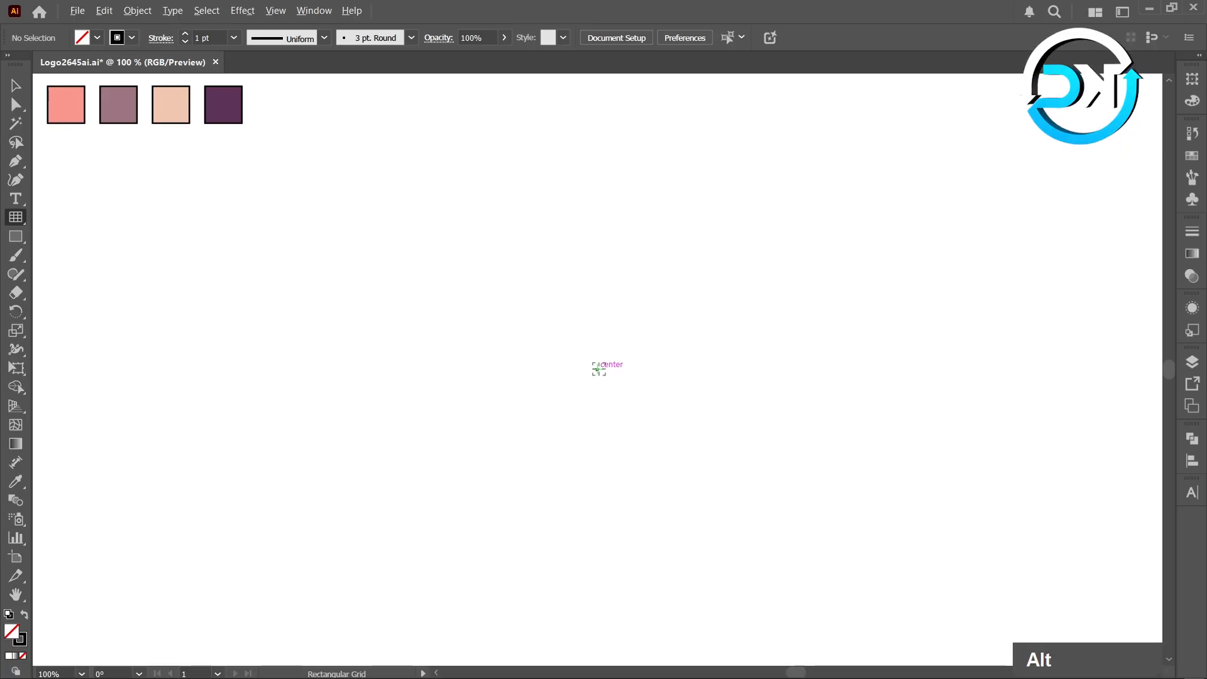
alt+click(599, 369)
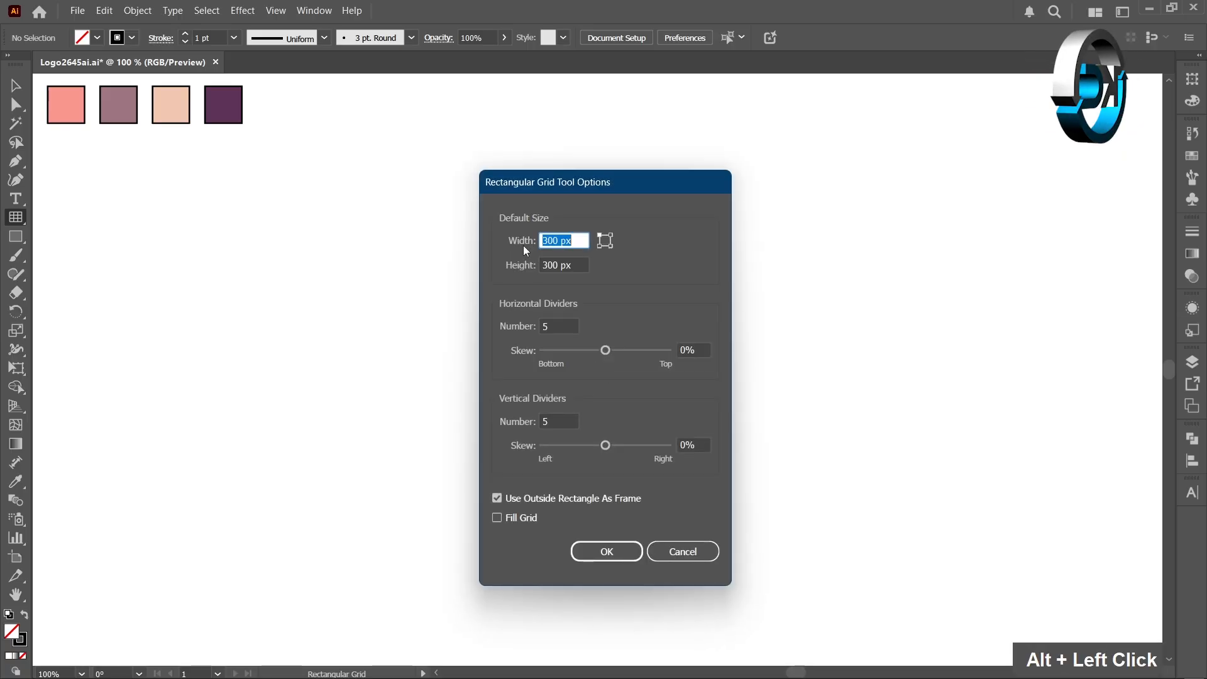
click(519, 265)
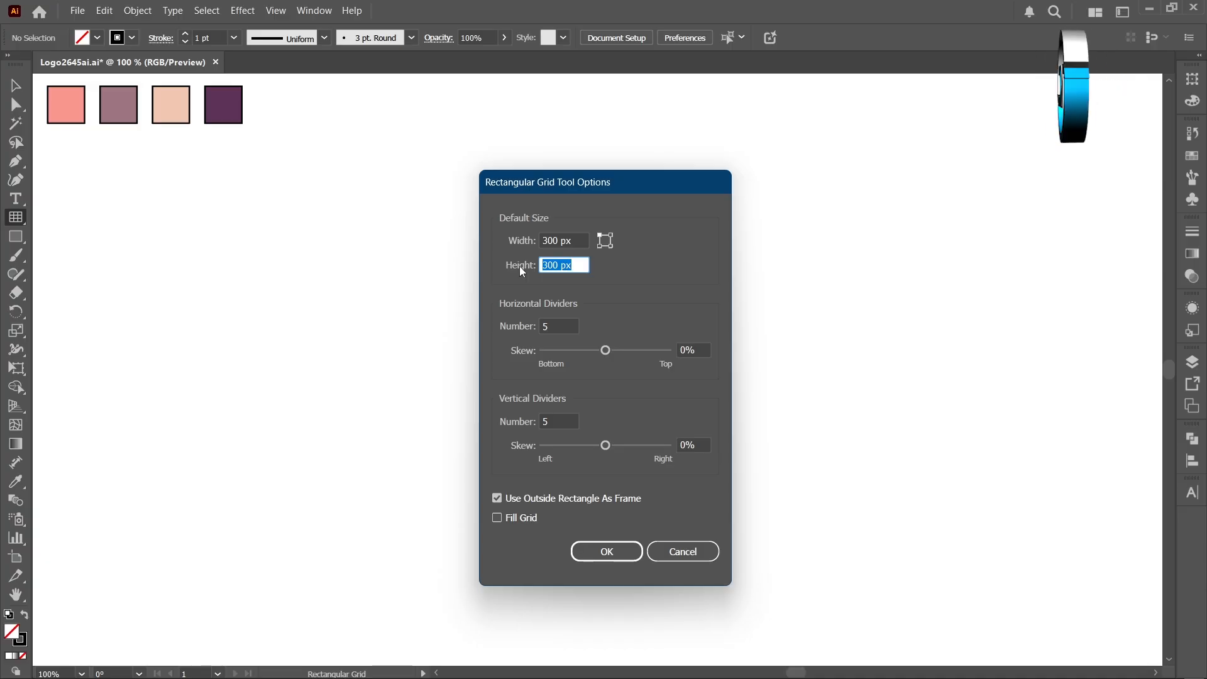
click(516, 328)
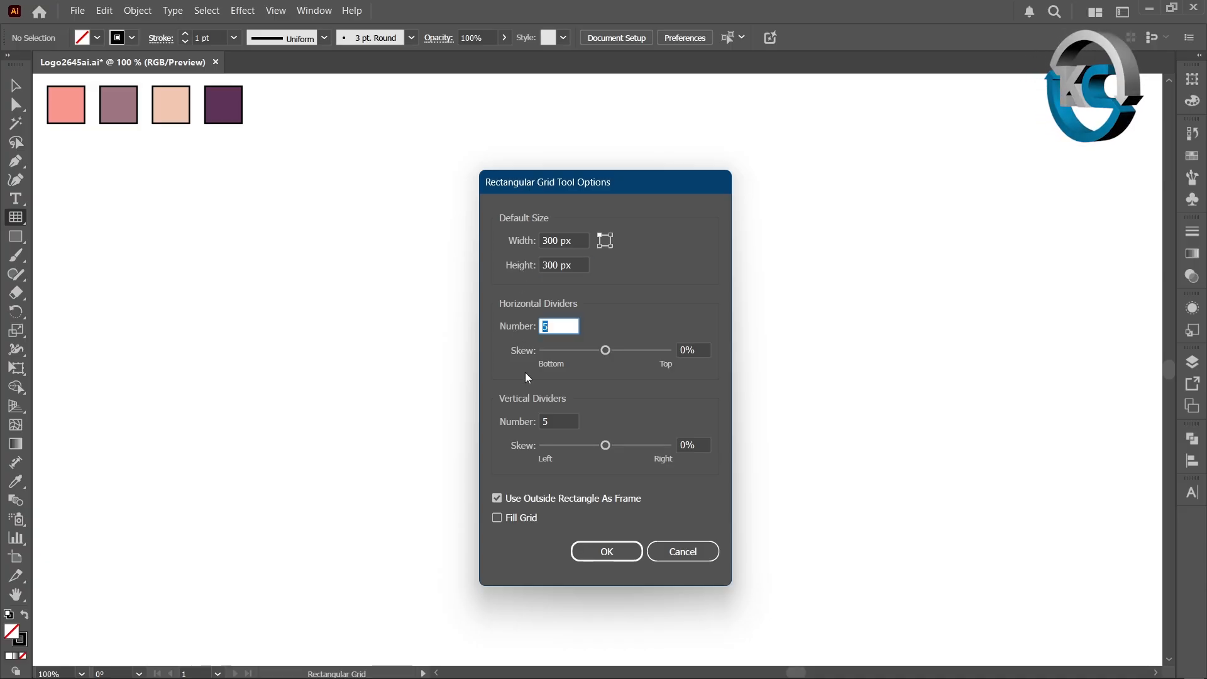
click(523, 420)
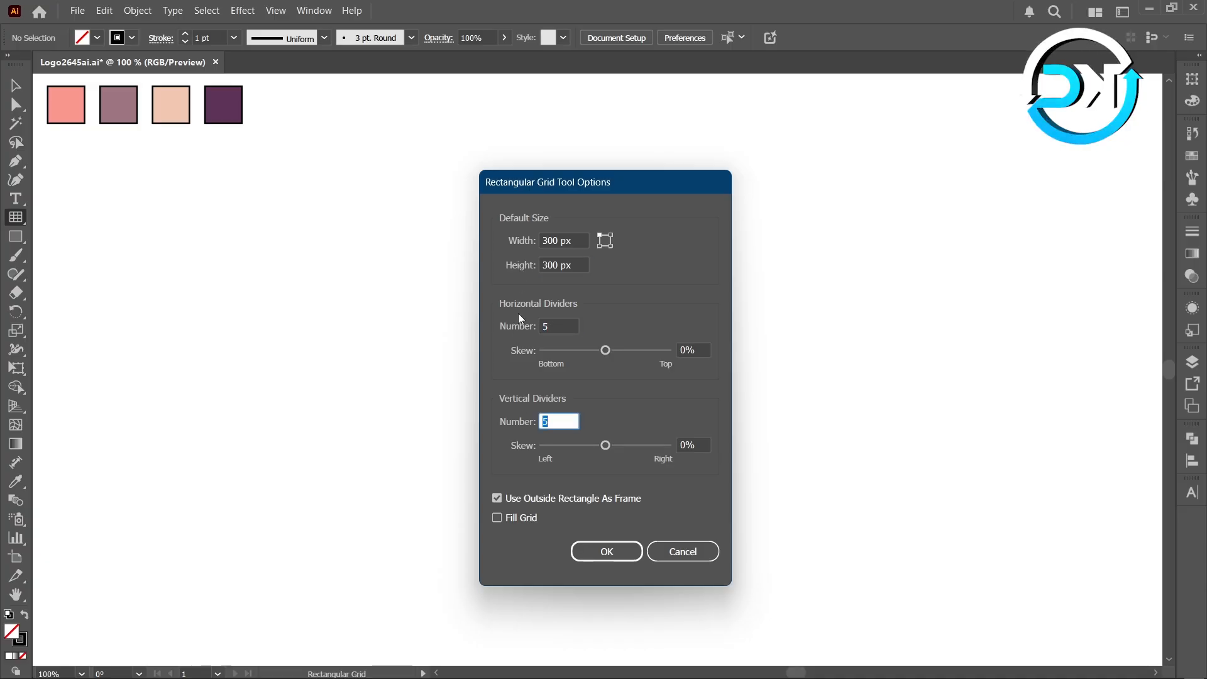
click(615, 550)
click(16, 85)
double_click(56, 168)
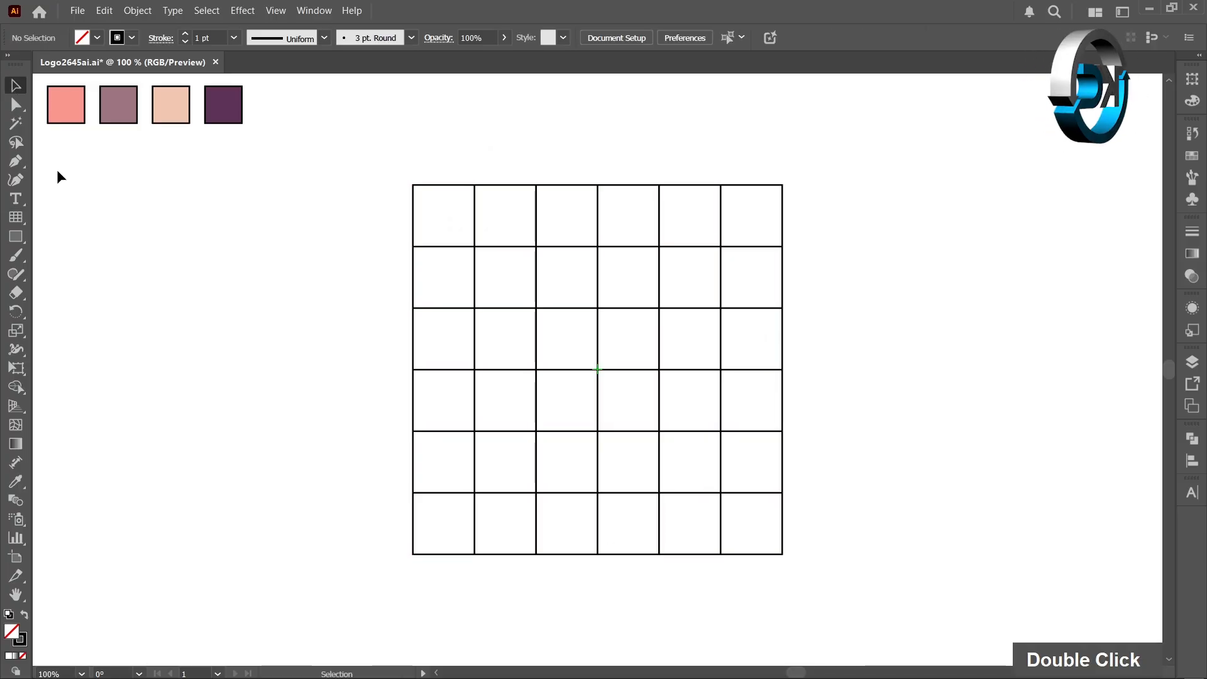
Draw a V with the Pen tool between the grid's third and fifth top-edge points, with its tip two rows down on the center line.
click(15, 161)
click(536, 555)
click(536, 184)
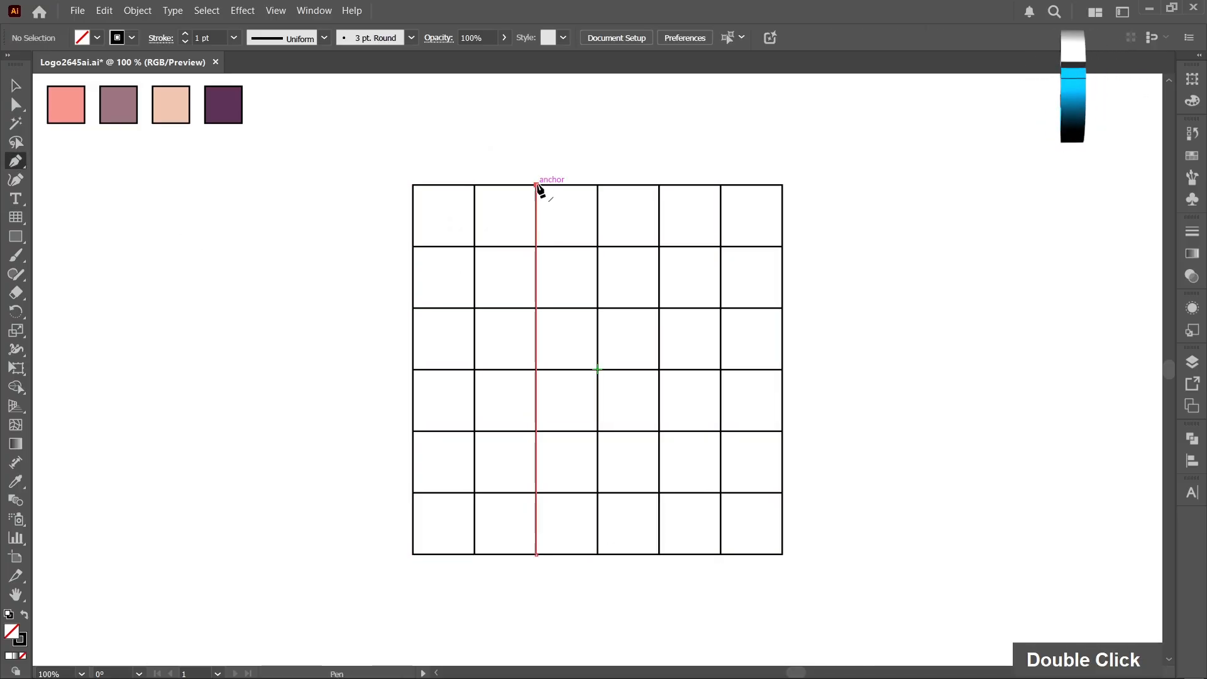
click(598, 307)
click(659, 184)
ctrl+click(666, 189)
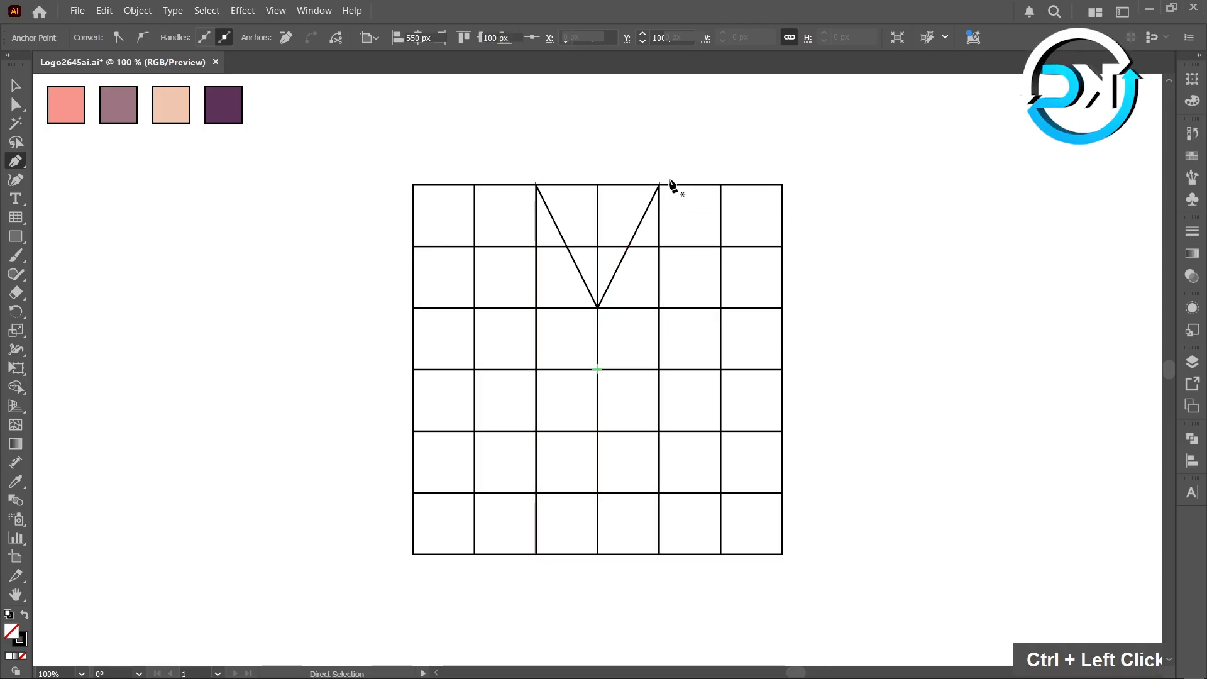
Draw lines from the V's right end to the grid's right edge one row down, and from there diagonally two cells down-left.
click(660, 186)
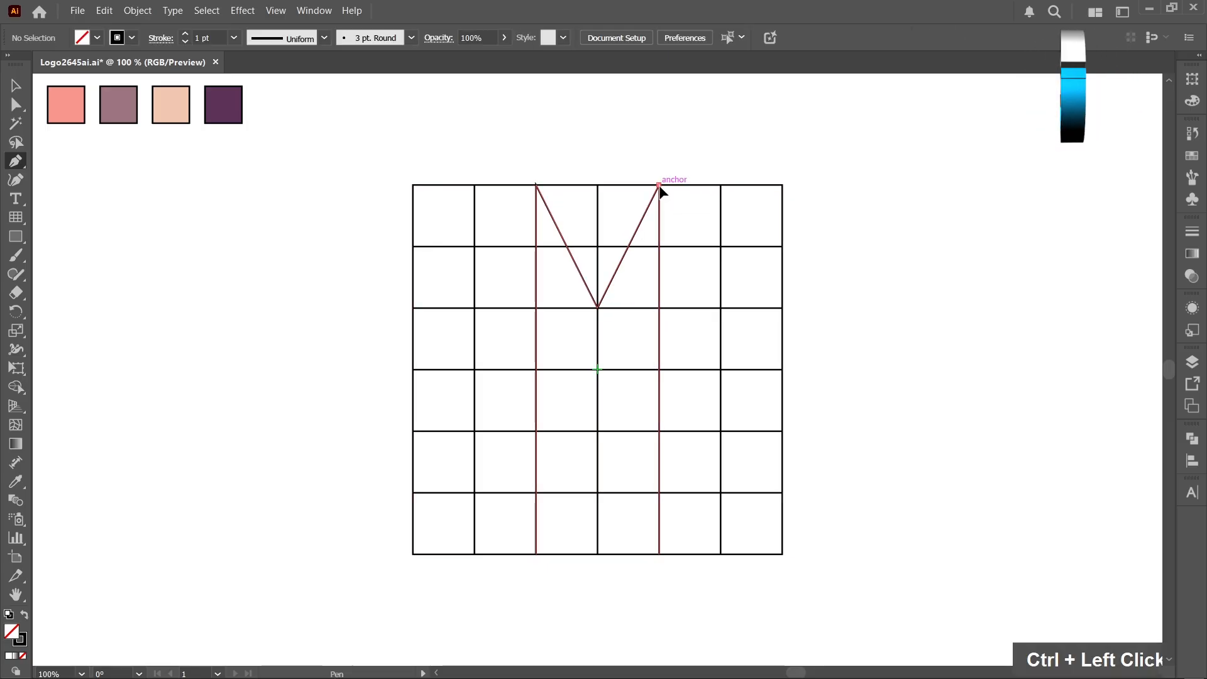
click(782, 246)
ctrl+click(819, 267)
key(ctrl+z)
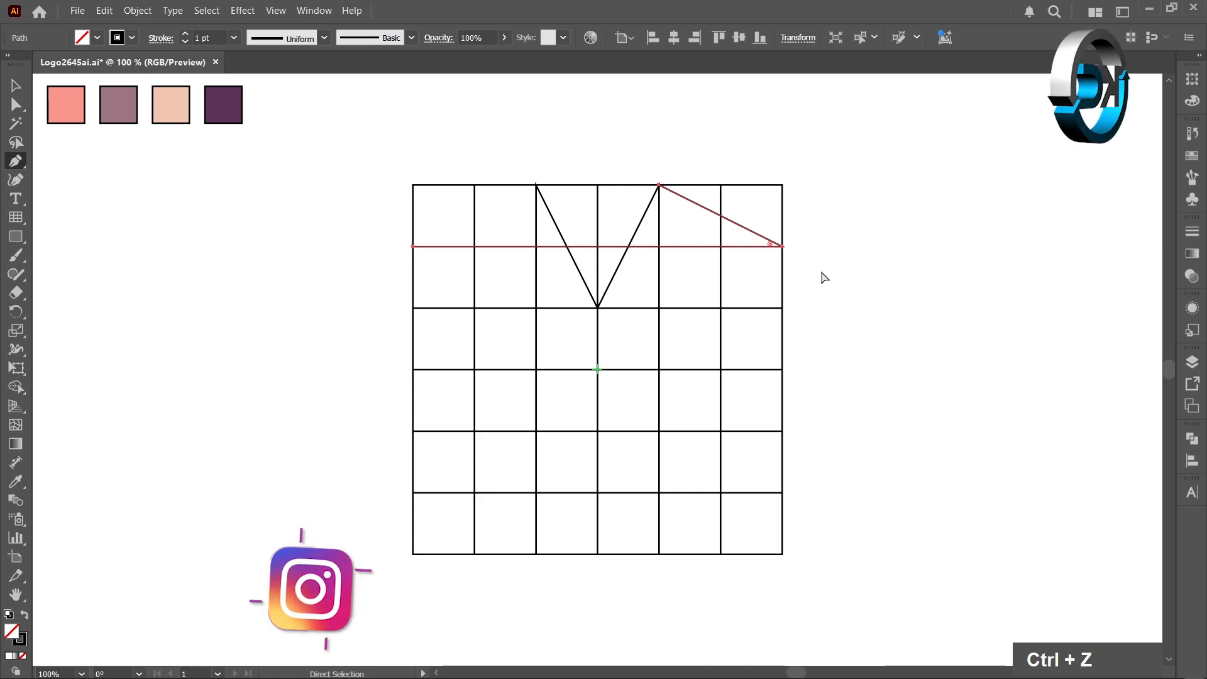
ctrl+click(811, 264)
click(784, 246)
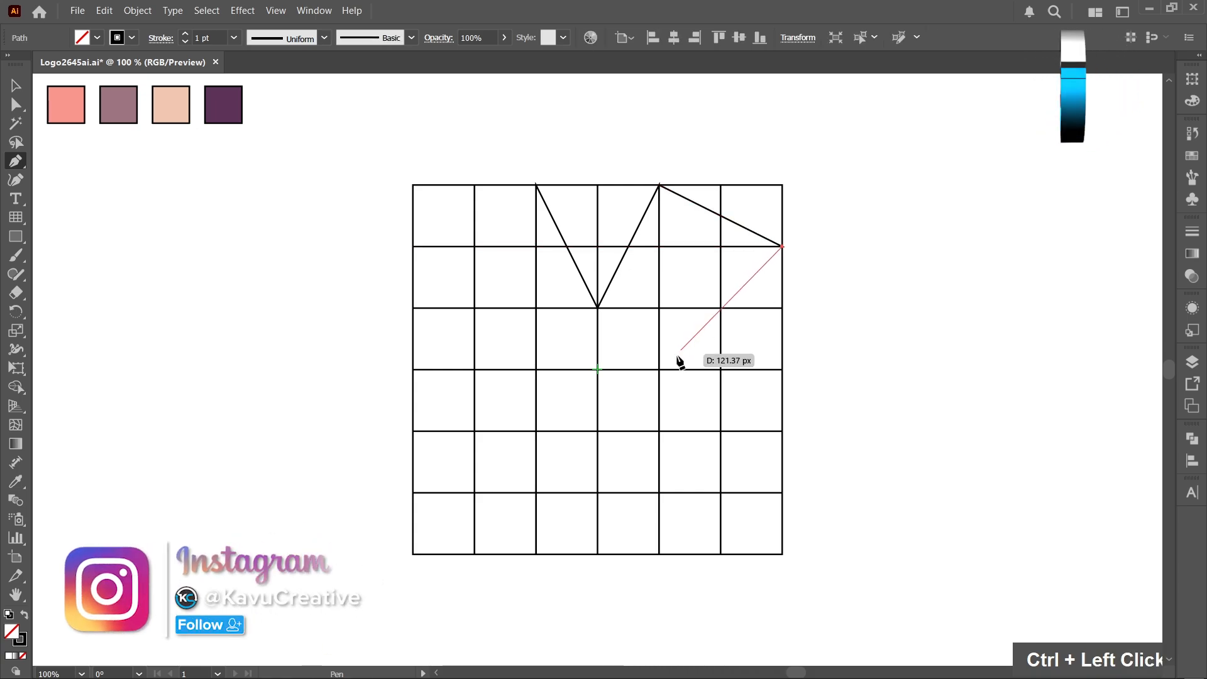
click(660, 369)
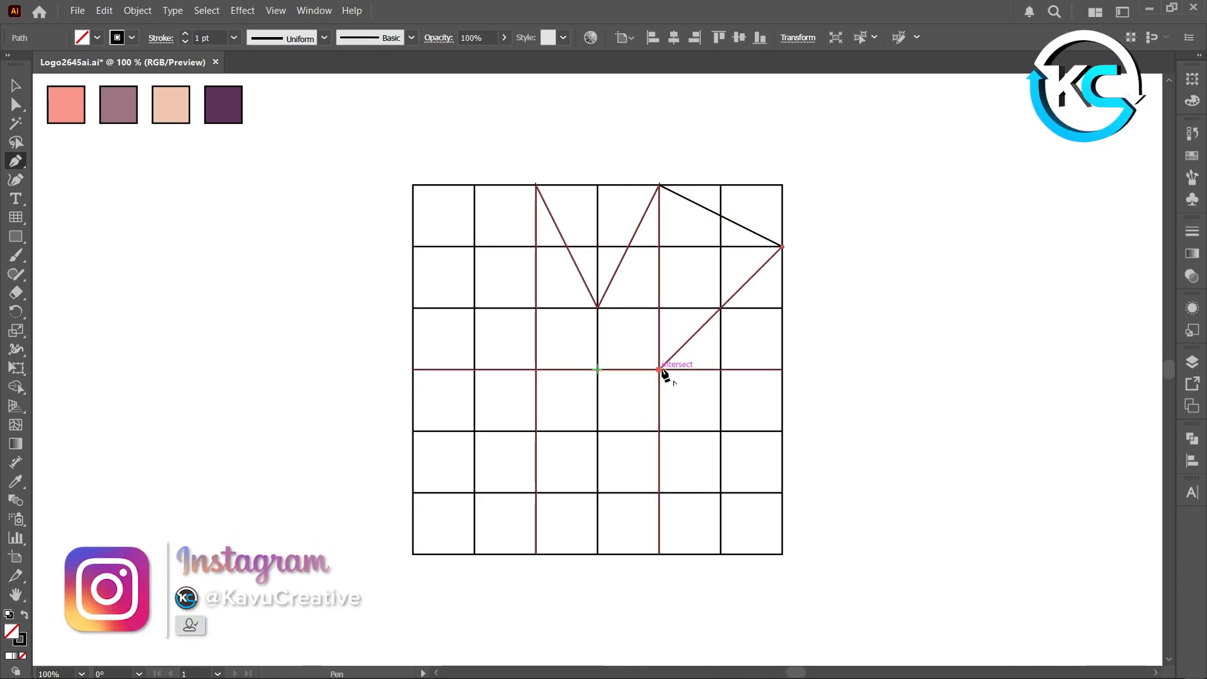
ctrl+click(814, 331)
Draw lines from the V's left end to the grid's left edge one row down, and from there diagonally two cells down-right.
click(536, 185)
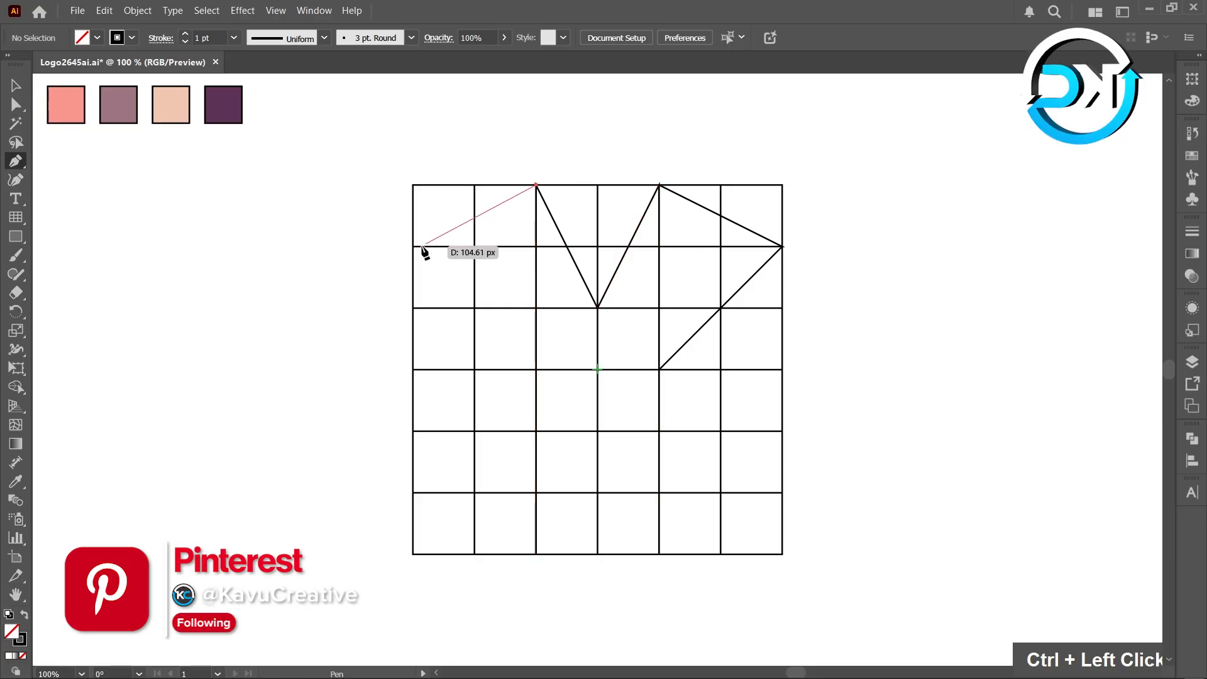
click(415, 246)
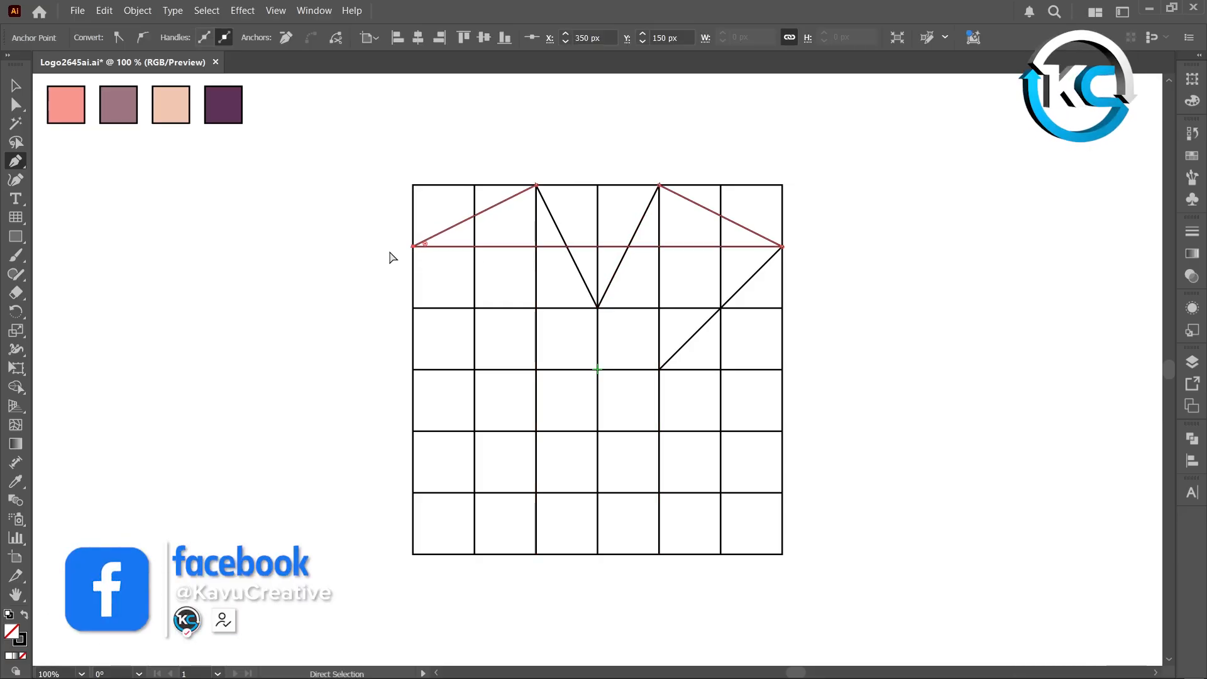
ctrl+click(396, 257)
click(413, 247)
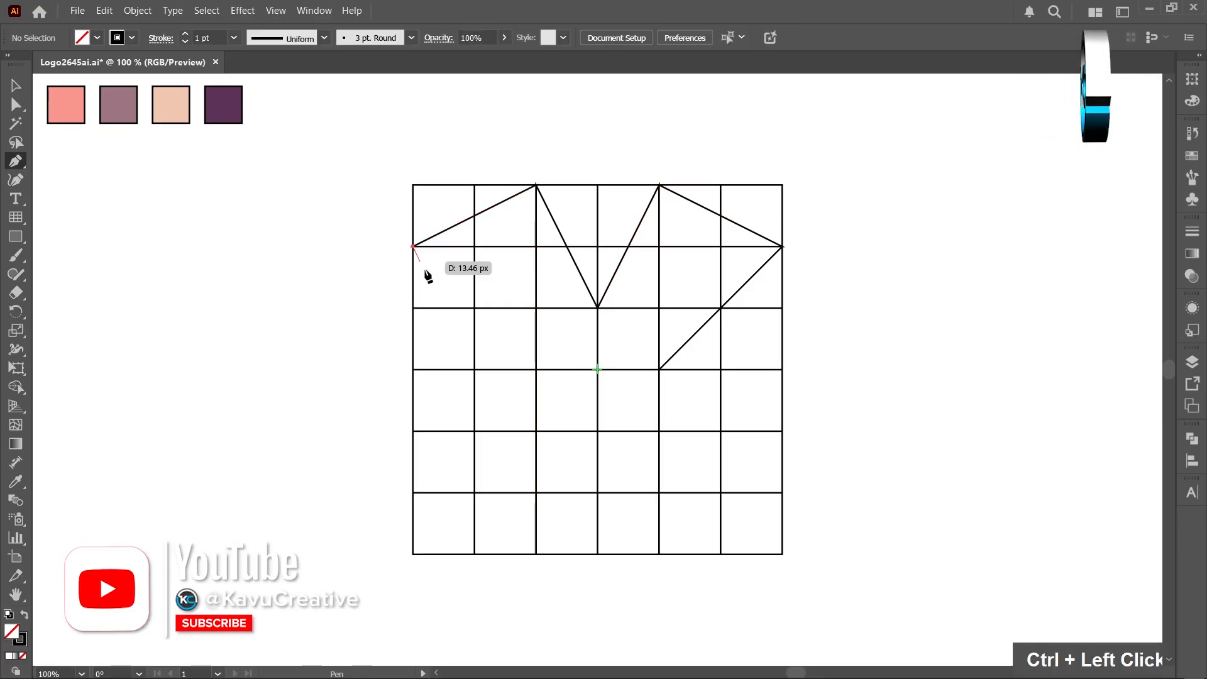
click(536, 370)
ctrl+click(462, 370)
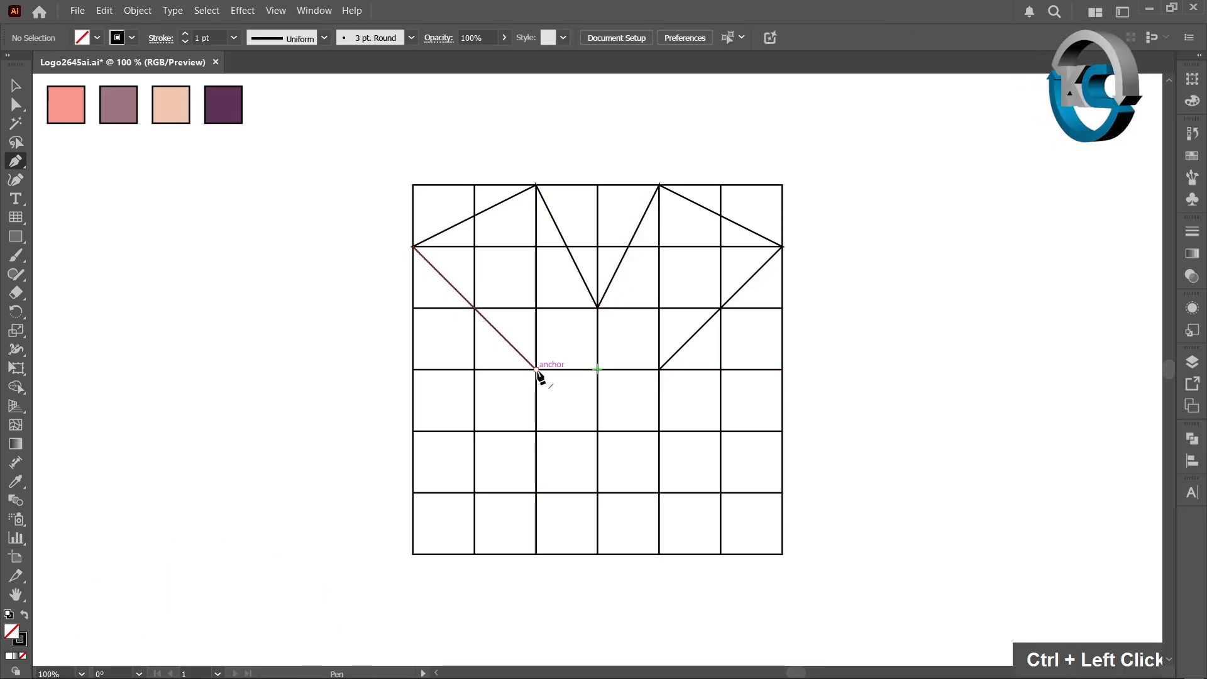
Draw a smaller V one row high and two columns wide, with its tip on the grid's center point.
click(536, 308)
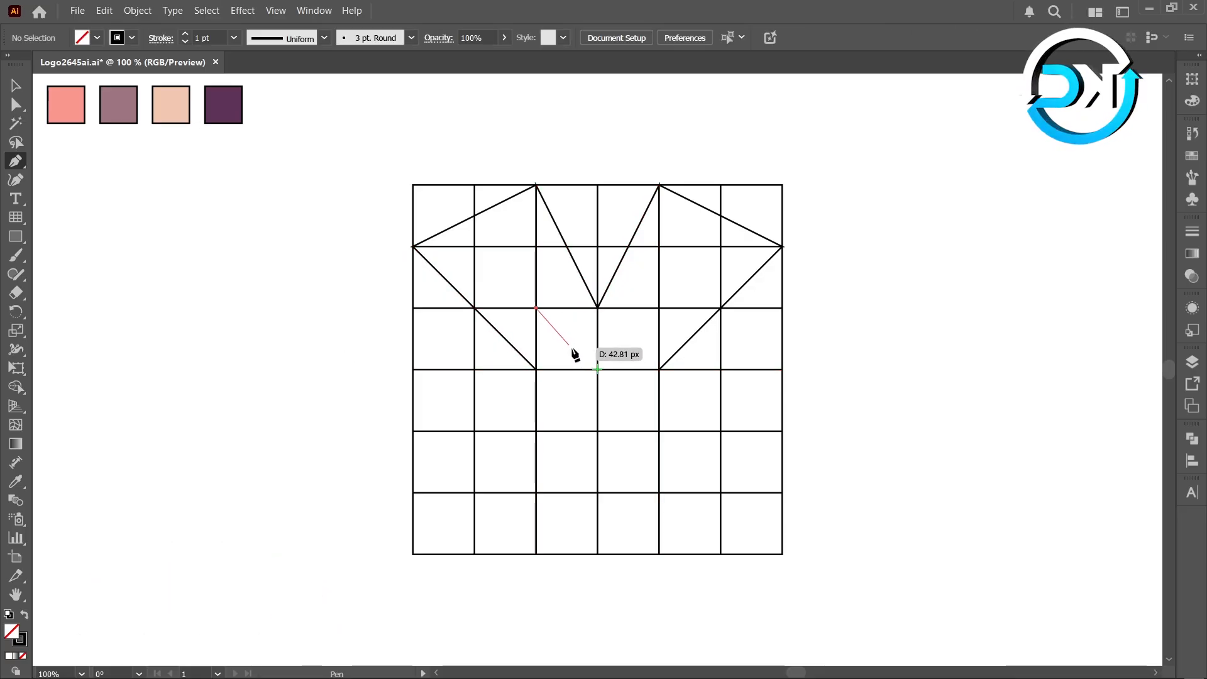
click(597, 369)
click(597, 370)
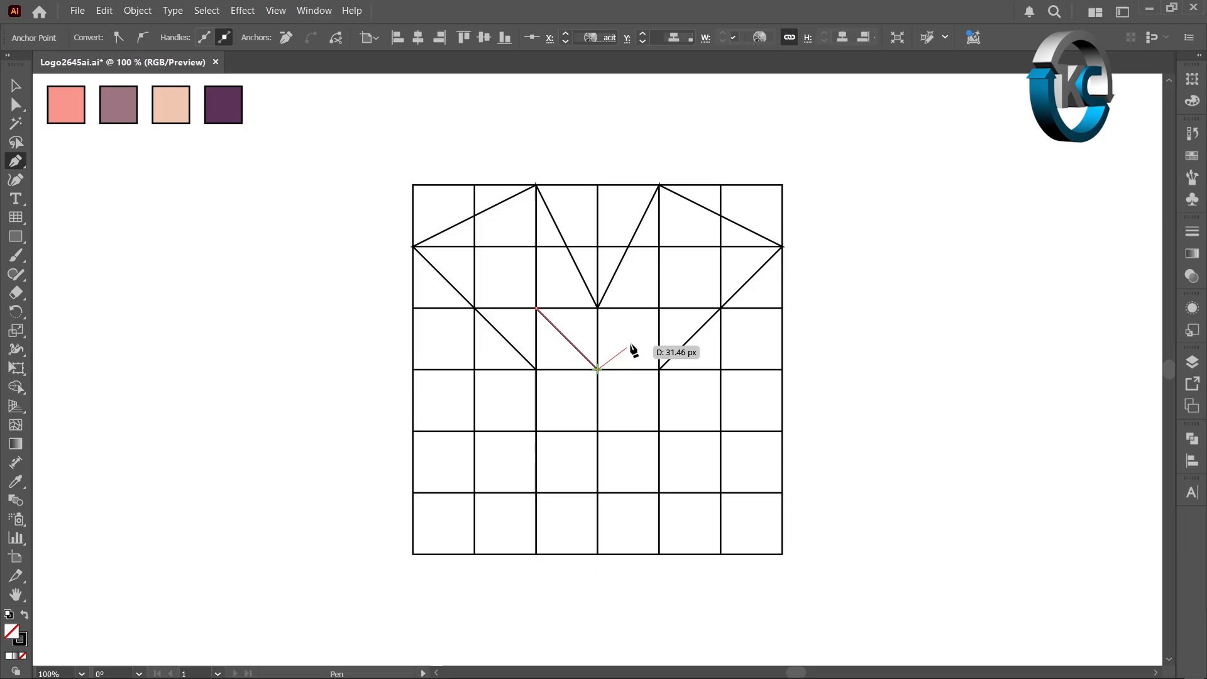
click(658, 308)
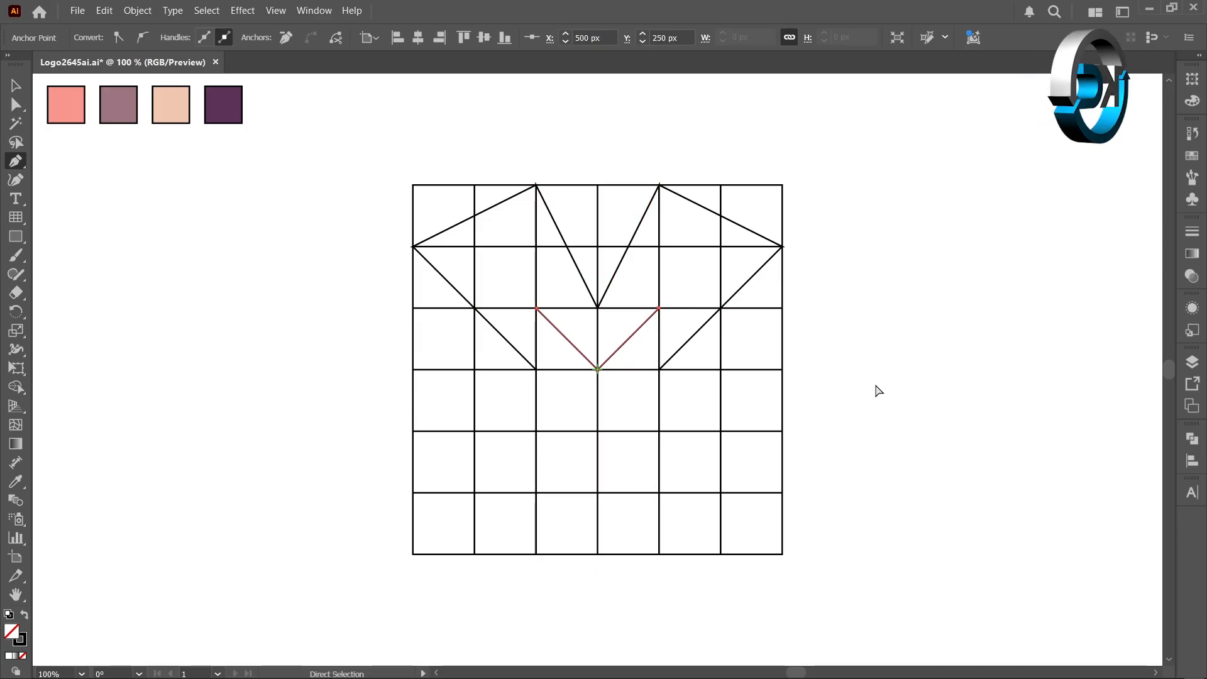
ctrl+click(859, 397)
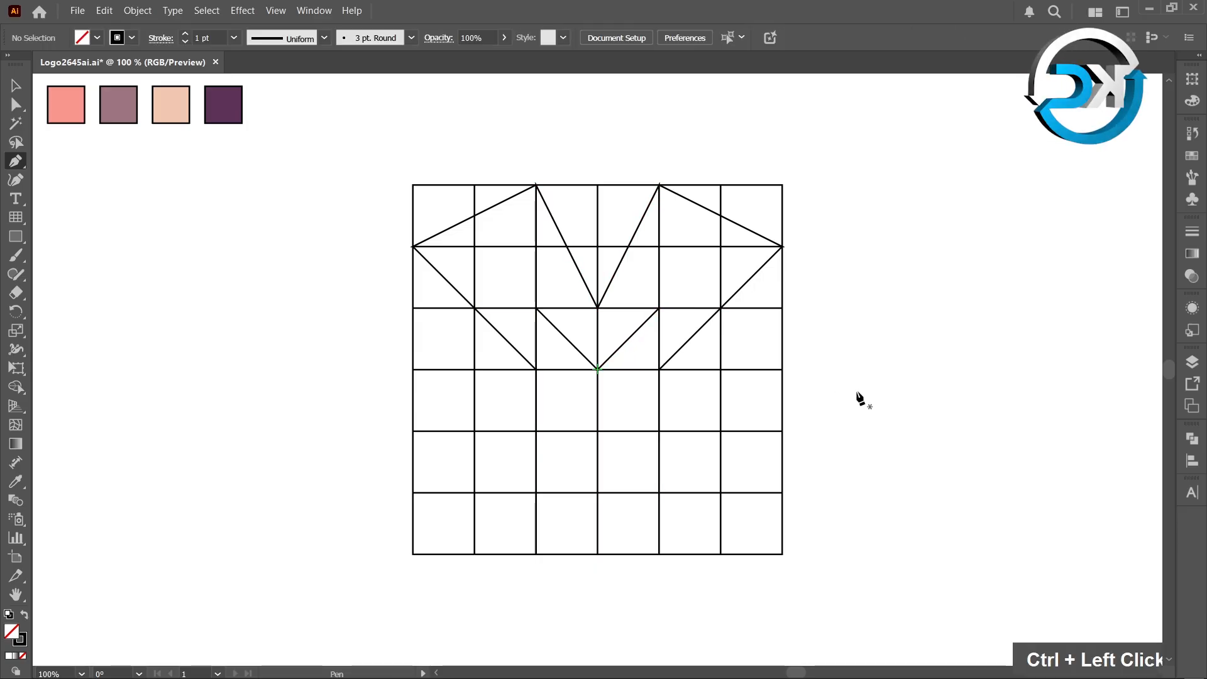
Draw a diagonal line from the grid's center point across one cell down to the right.
click(597, 370)
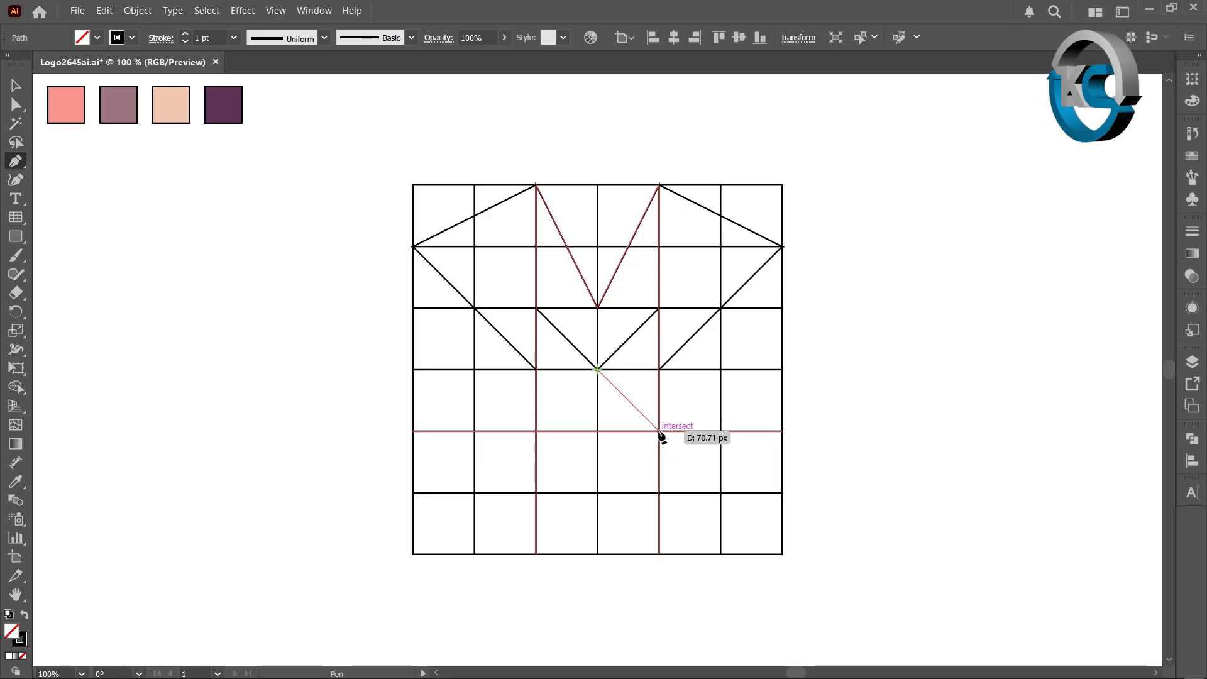
click(658, 431)
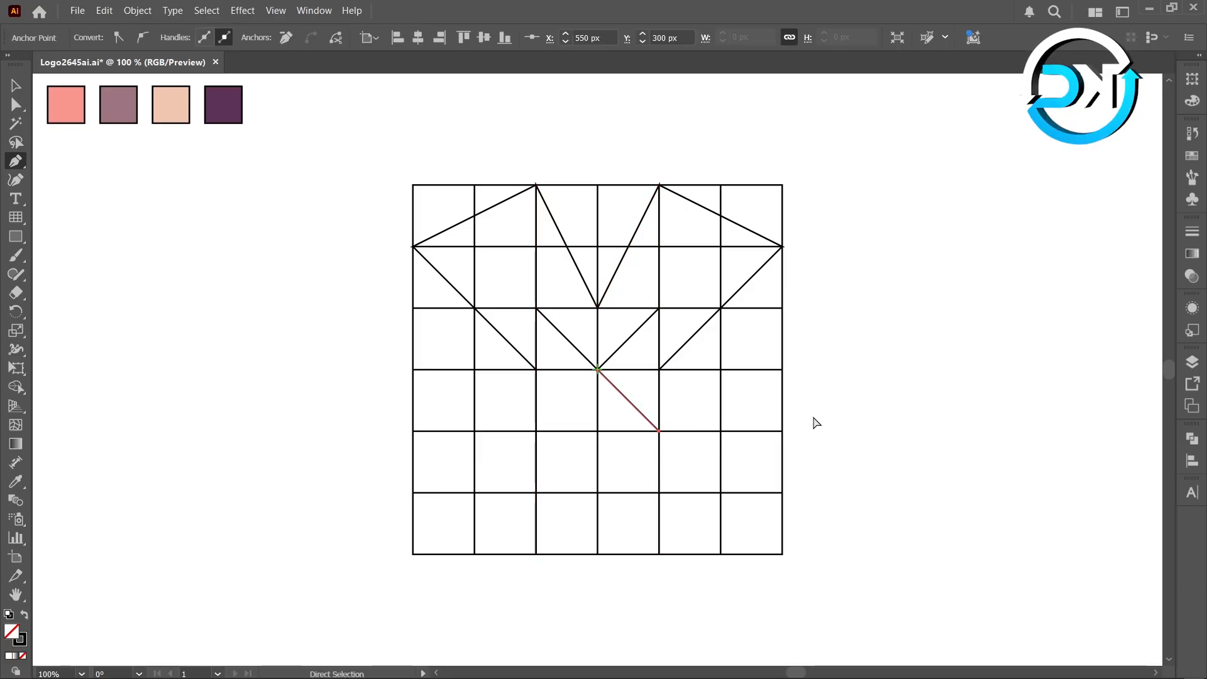
ctrl+click(840, 418)
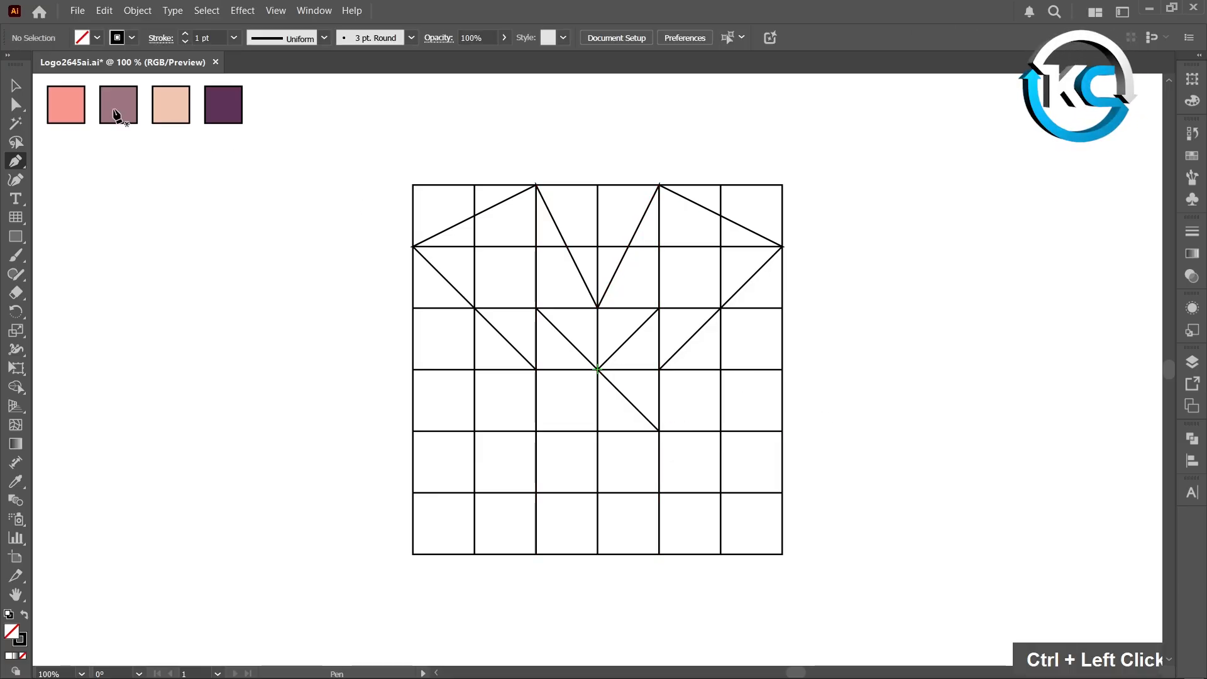
Using Shape Builder on all the linework with a black fill and no stroke, merge the regions of both wings and both narrow inner triangles.
click(16, 86)
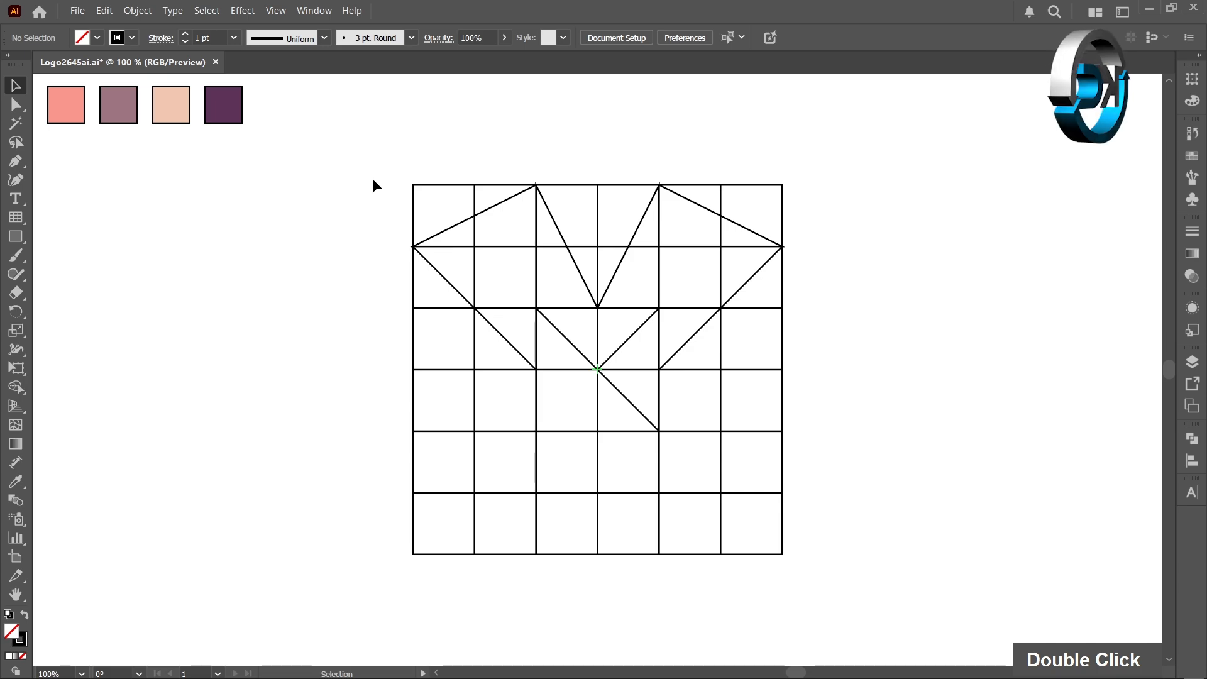
drag(357, 152, 858, 601)
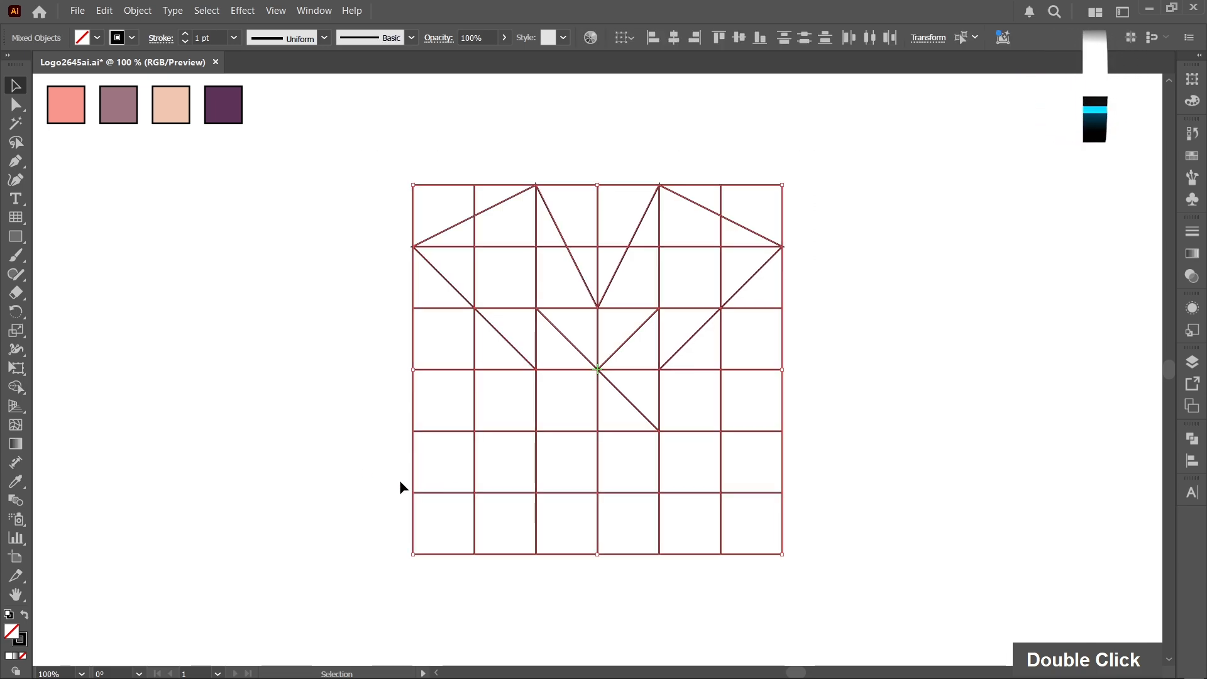
right_click(22, 387)
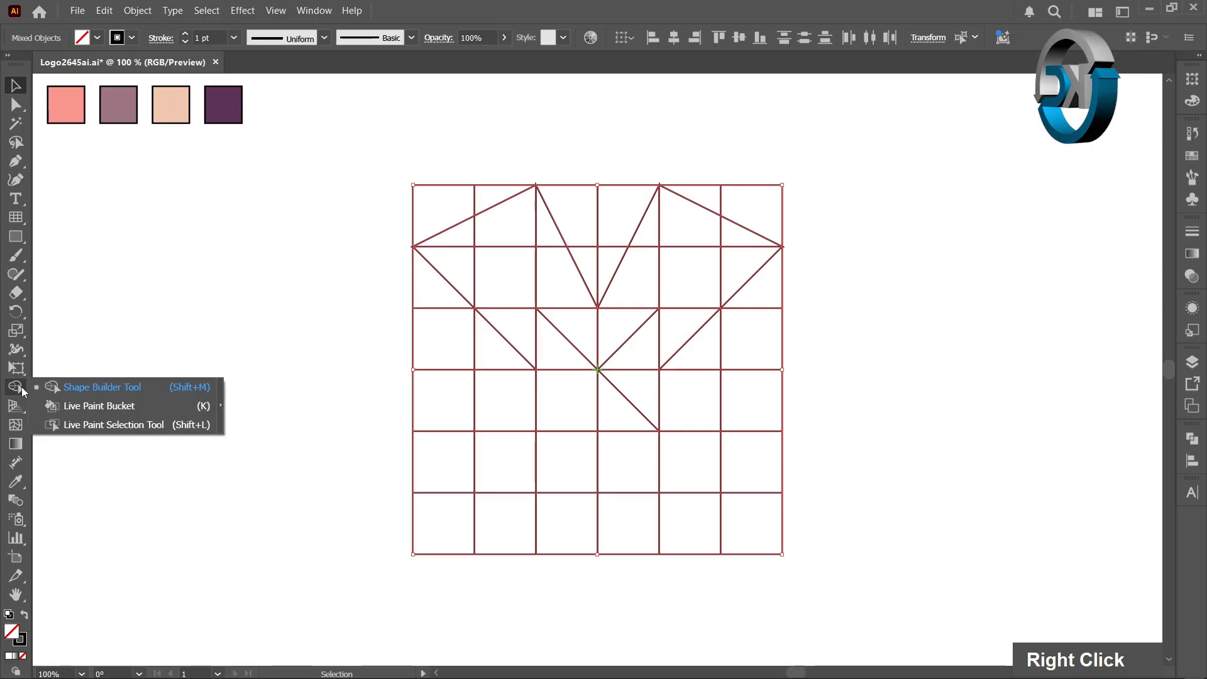
click(126, 392)
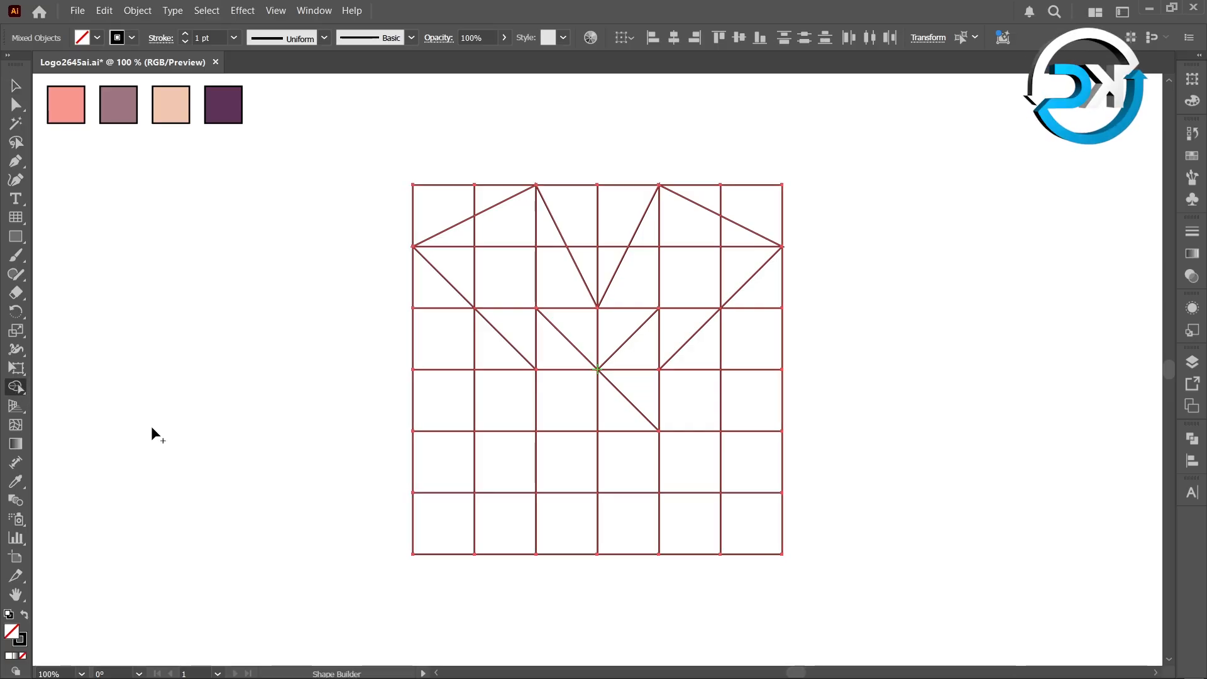
click(26, 616)
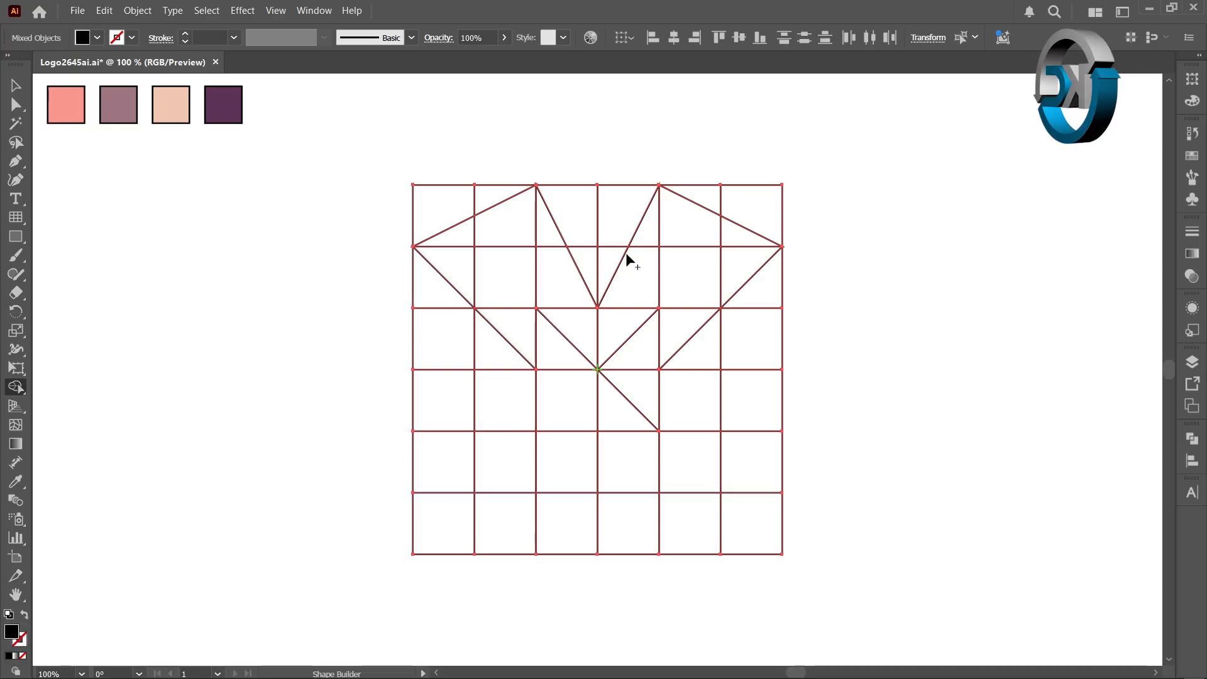
mouse_move(642, 249)
mouse_down()
mouse_move(632, 286)
mouse_move(689, 243)
mouse_move(730, 261)
mouse_move(682, 315)
mouse_up()
mouse_move(512, 217)
mouse_down()
mouse_move(507, 237)
mouse_move(484, 237)
mouse_move(490, 283)
mouse_move(520, 321)
mouse_up()
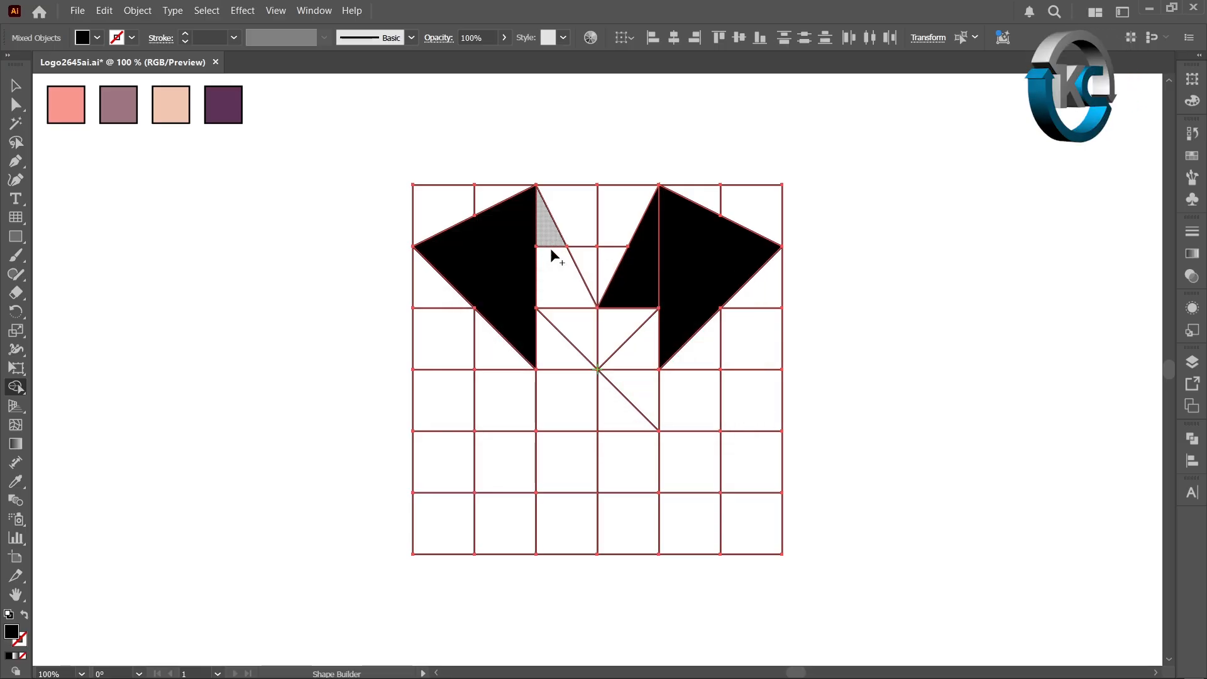
click(555, 274)
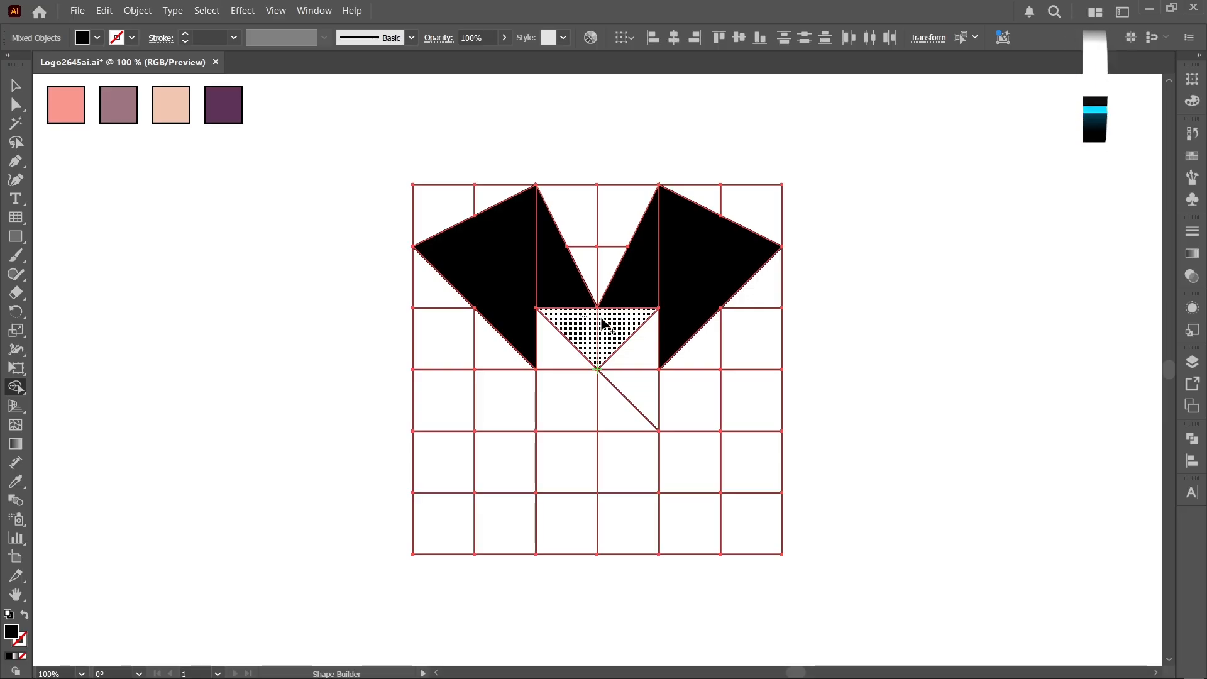
Merge the small V's regions into one black triangle and the regions directly to its lower right into another, and deselect the artwork.
click(605, 324)
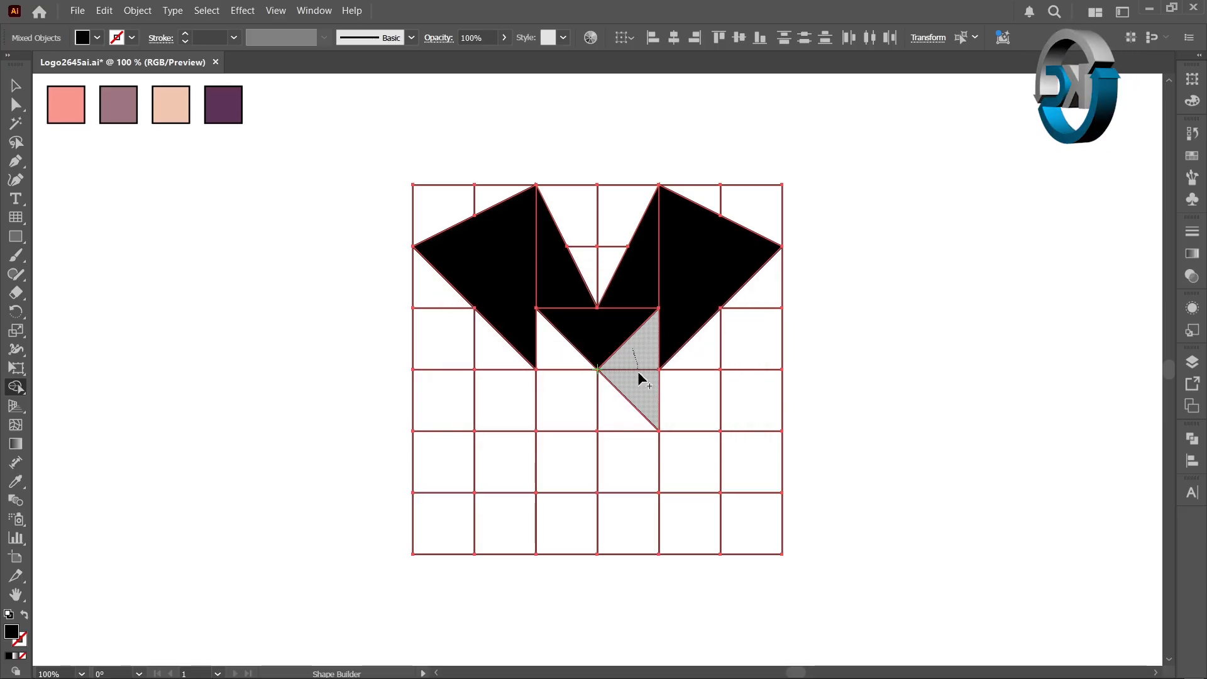
click(643, 391)
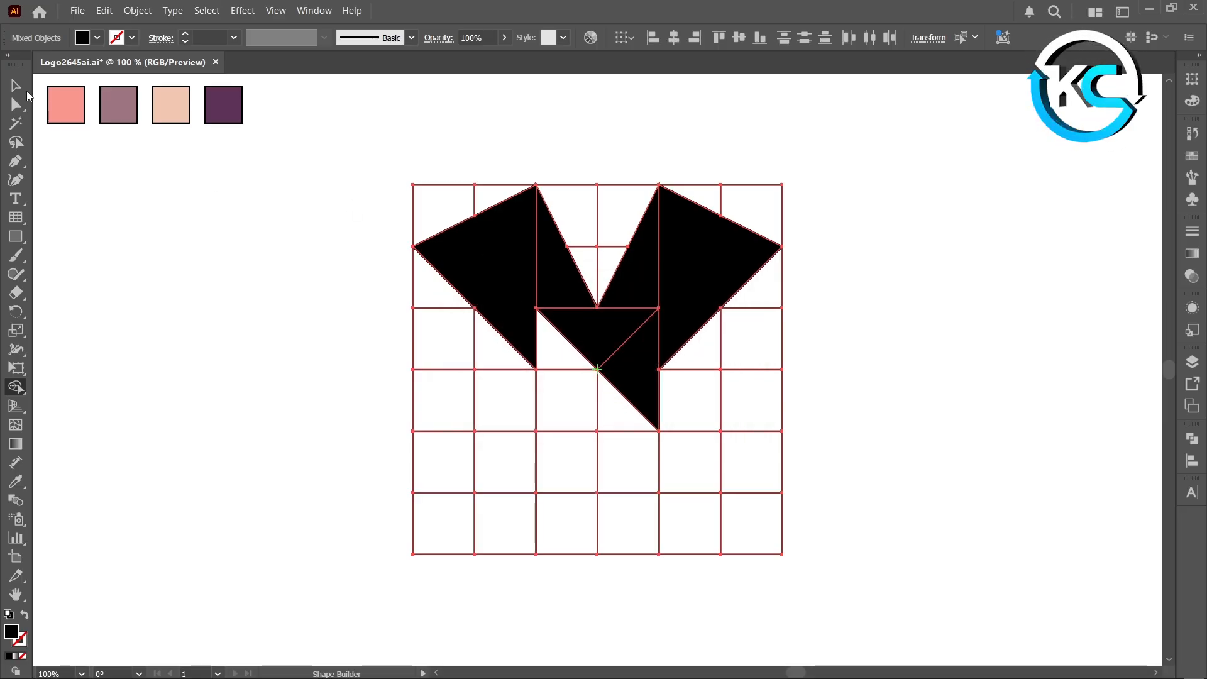
click(16, 85)
click(270, 221)
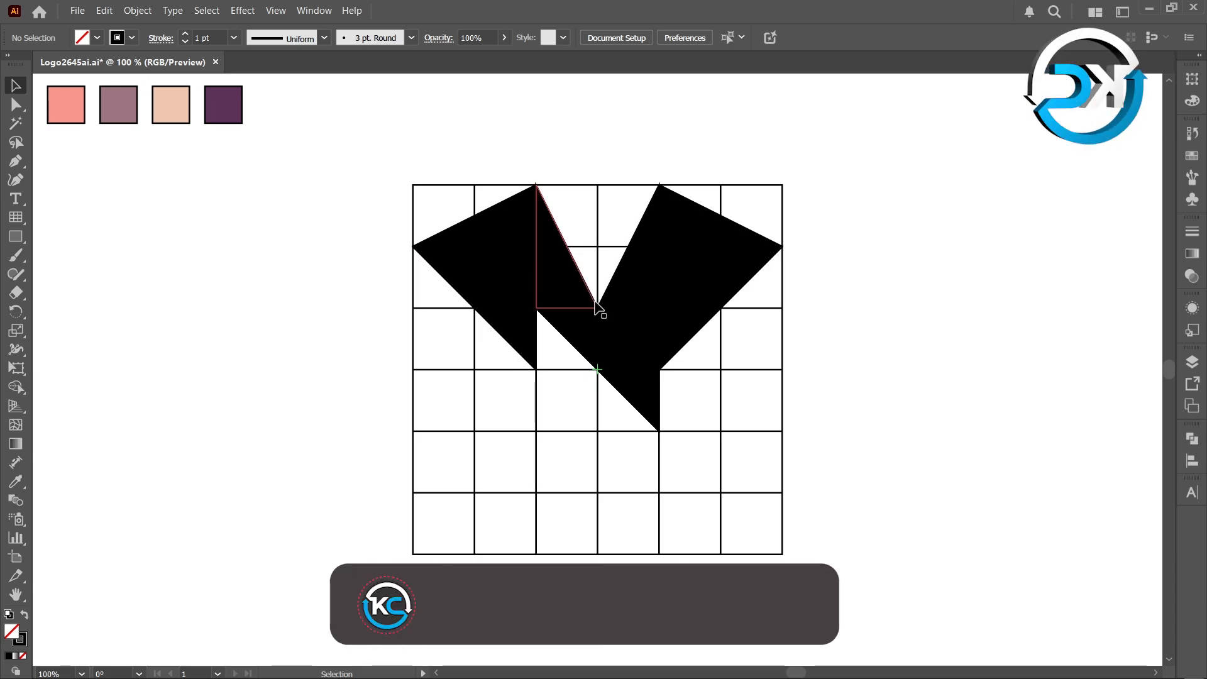
Ungroup the grid artwork so that its shapes and lines can be selected separately.
click(642, 344)
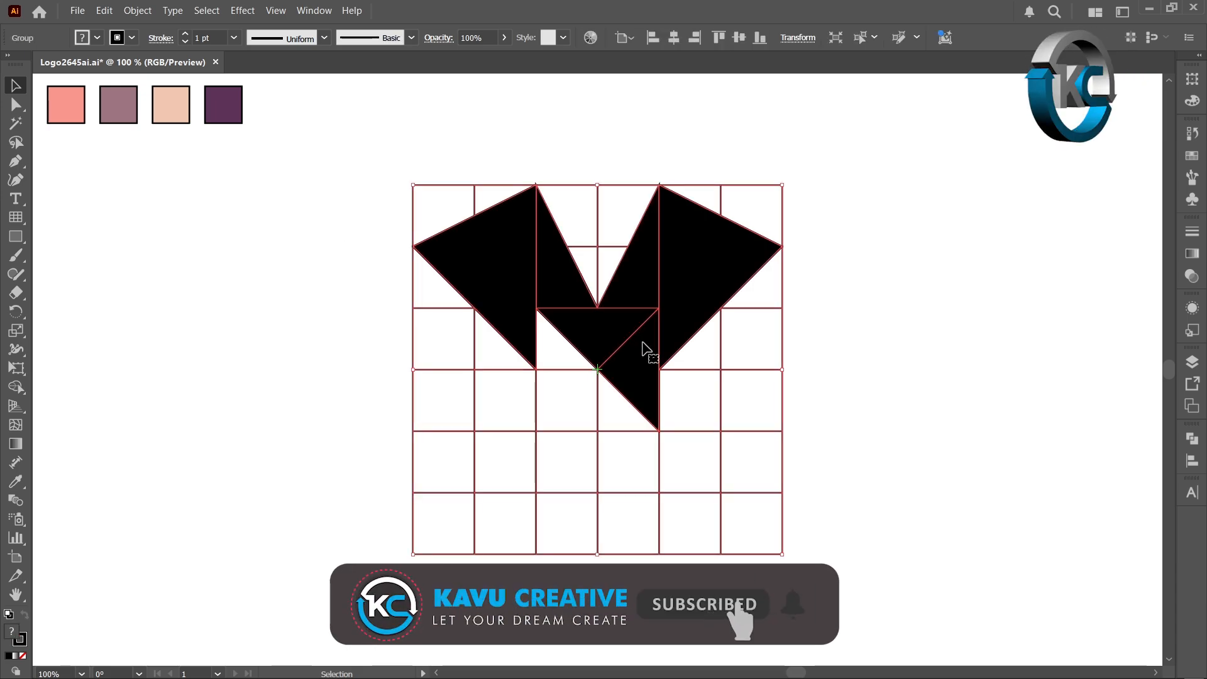
right_click(643, 345)
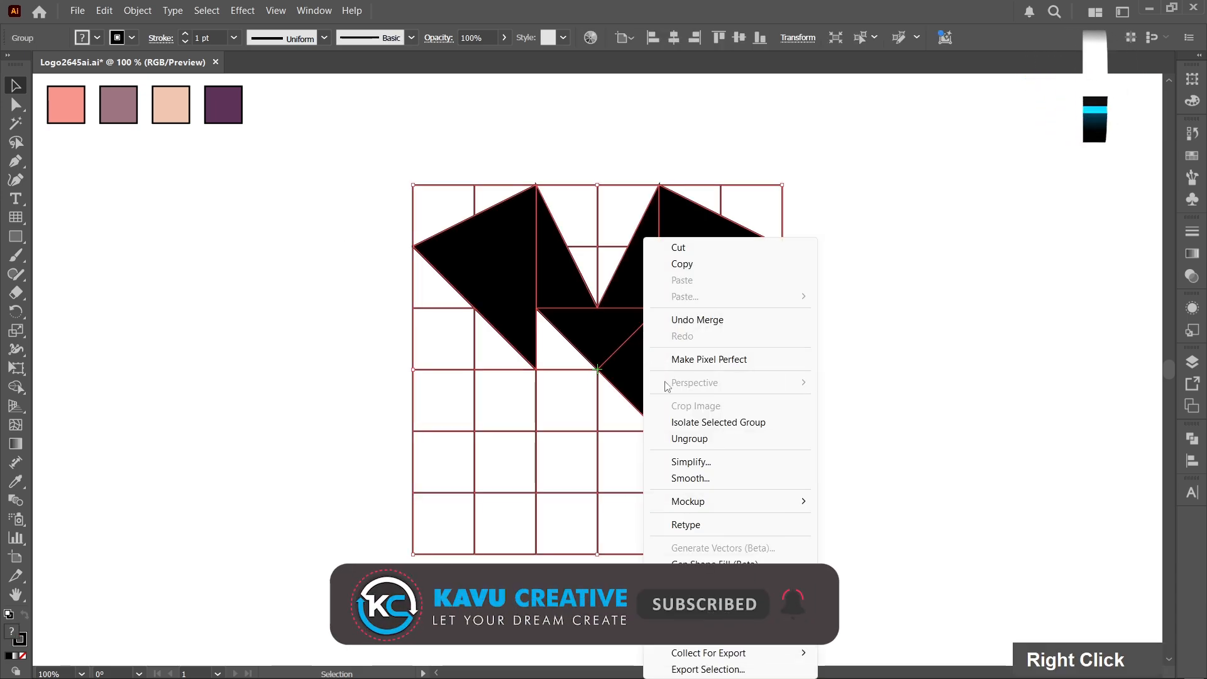
click(689, 438)
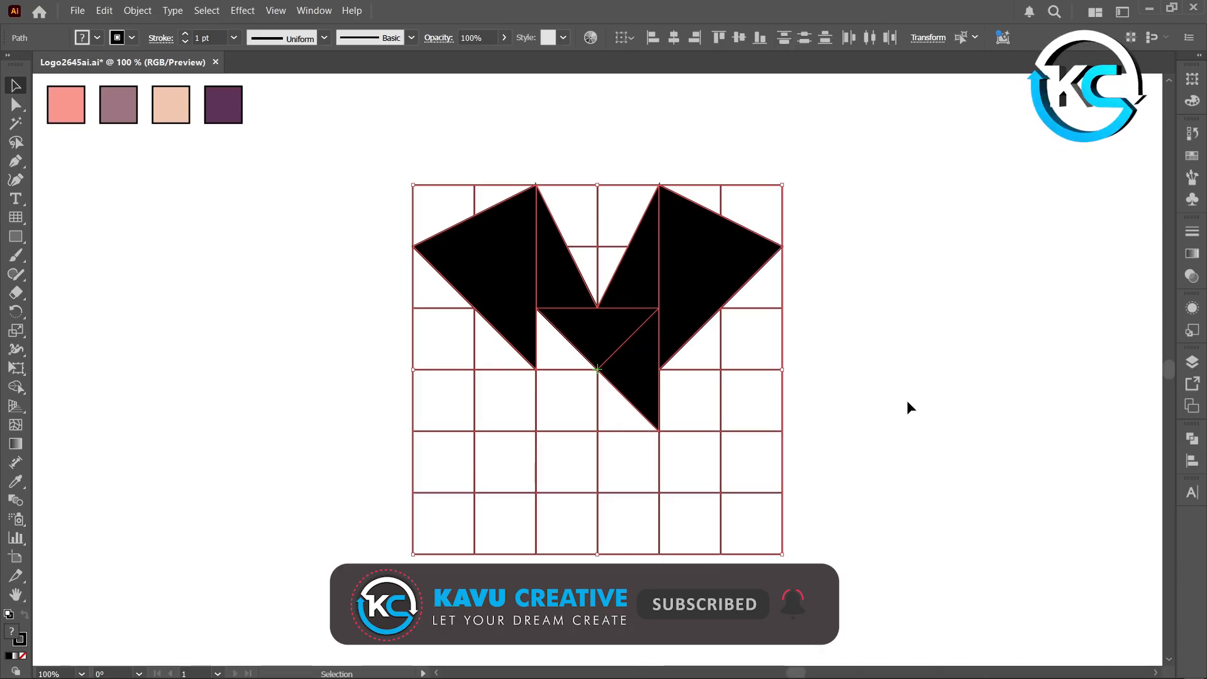
click(907, 401)
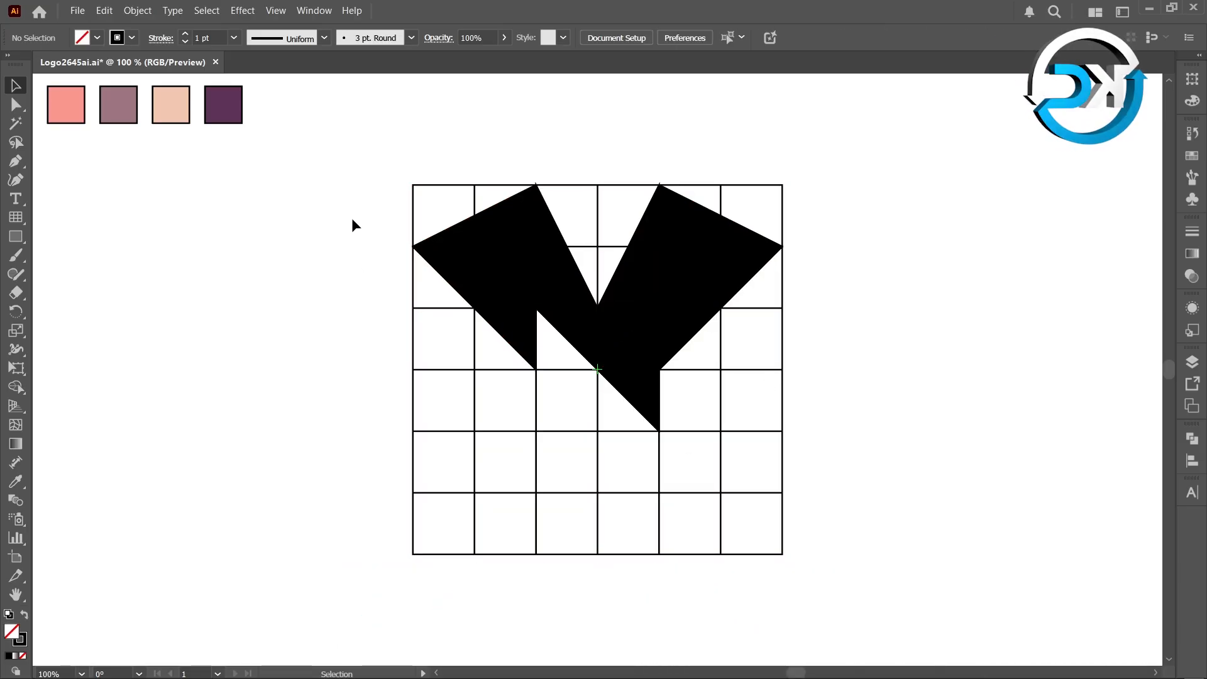
Delete all grid lines and leftover cells, keeping only the six black shapes.
drag(405, 200, 842, 609)
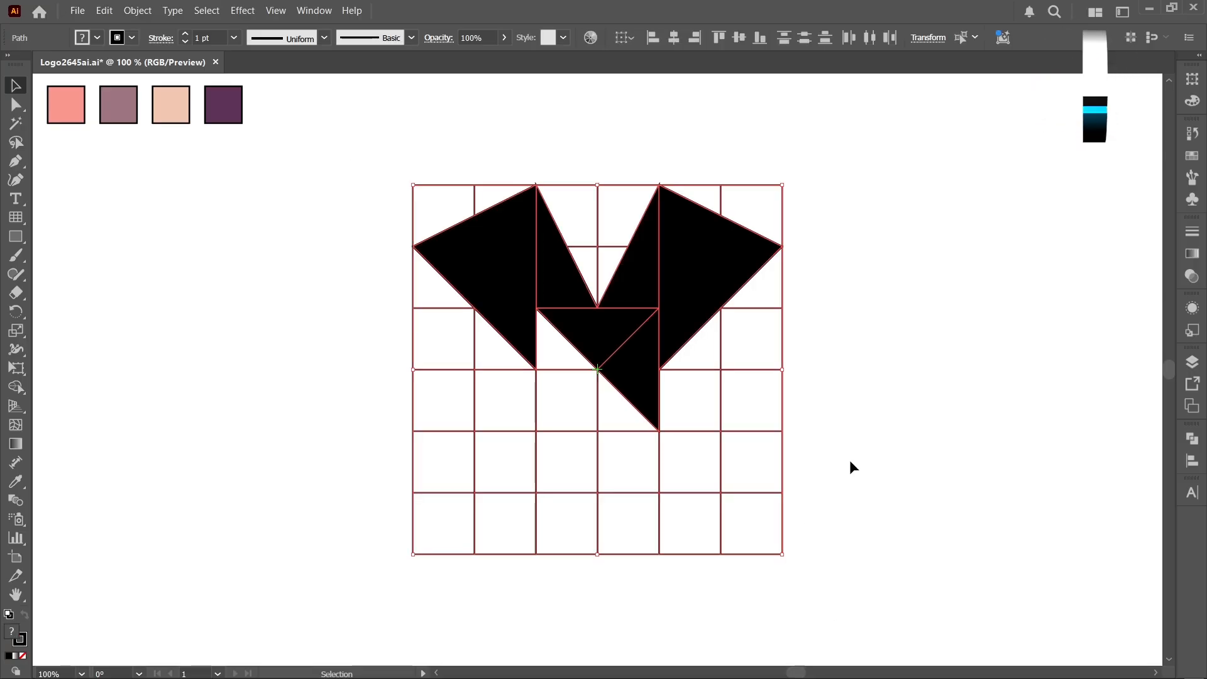
key(shift)
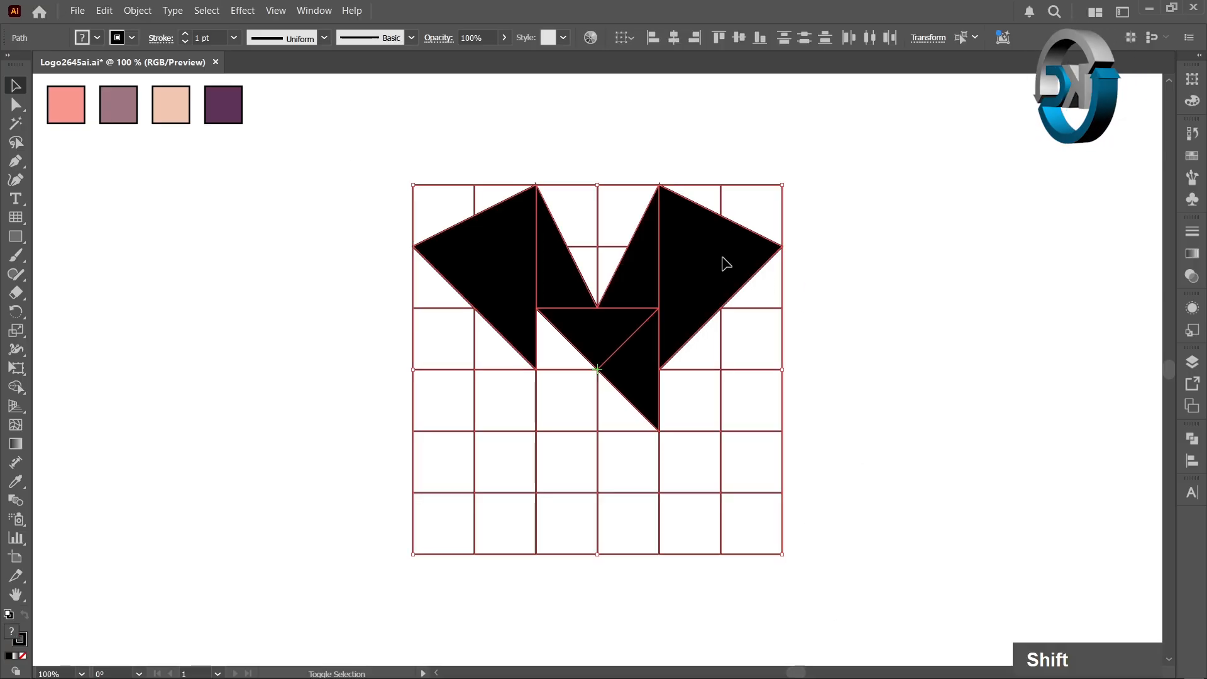
shift+click(726, 264)
shift+click(625, 278)
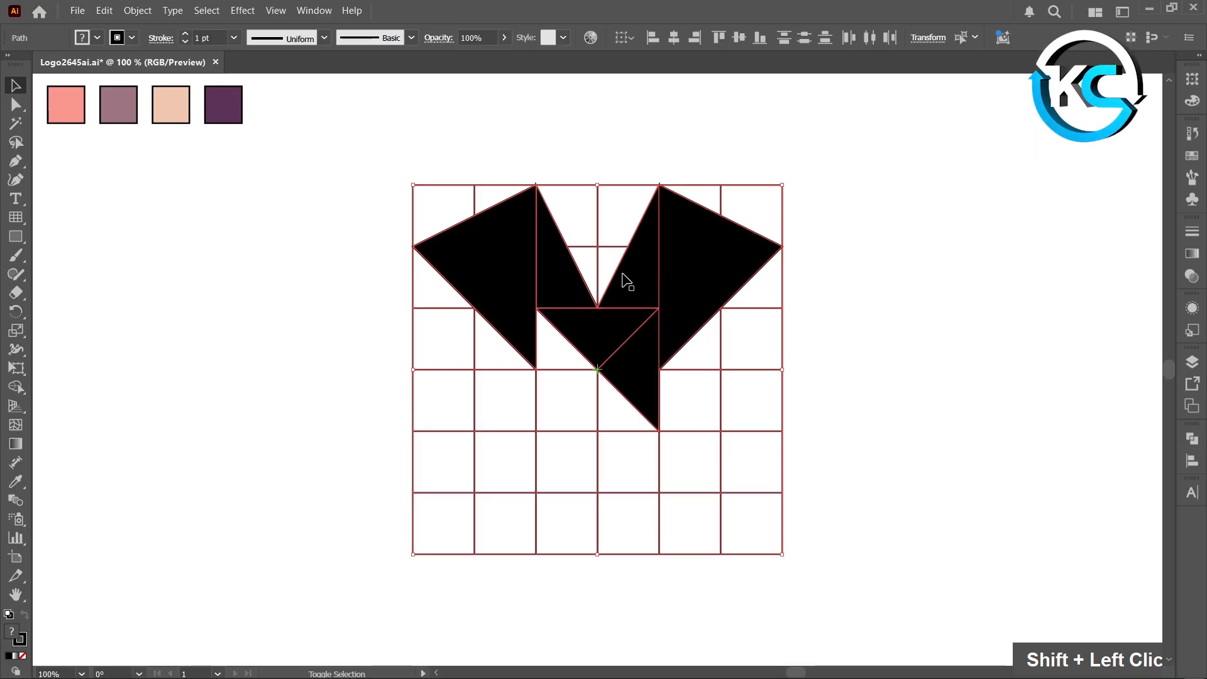
shift+click(517, 259)
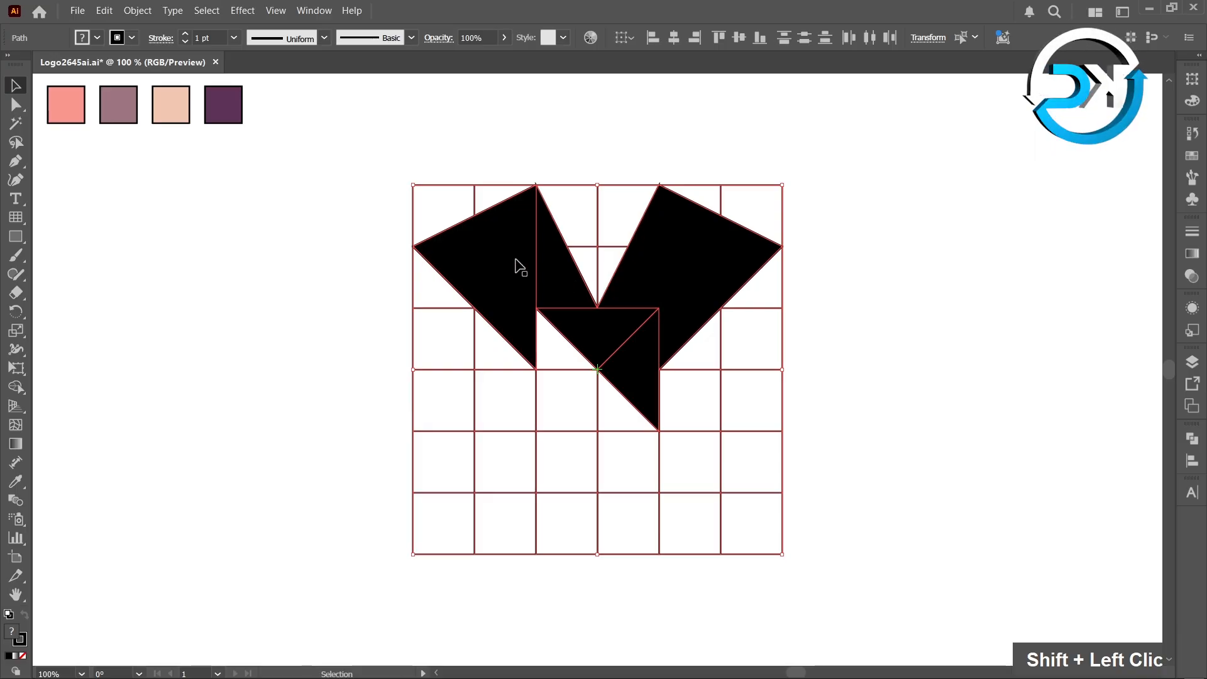
shift+click(568, 301)
shift+click(584, 320)
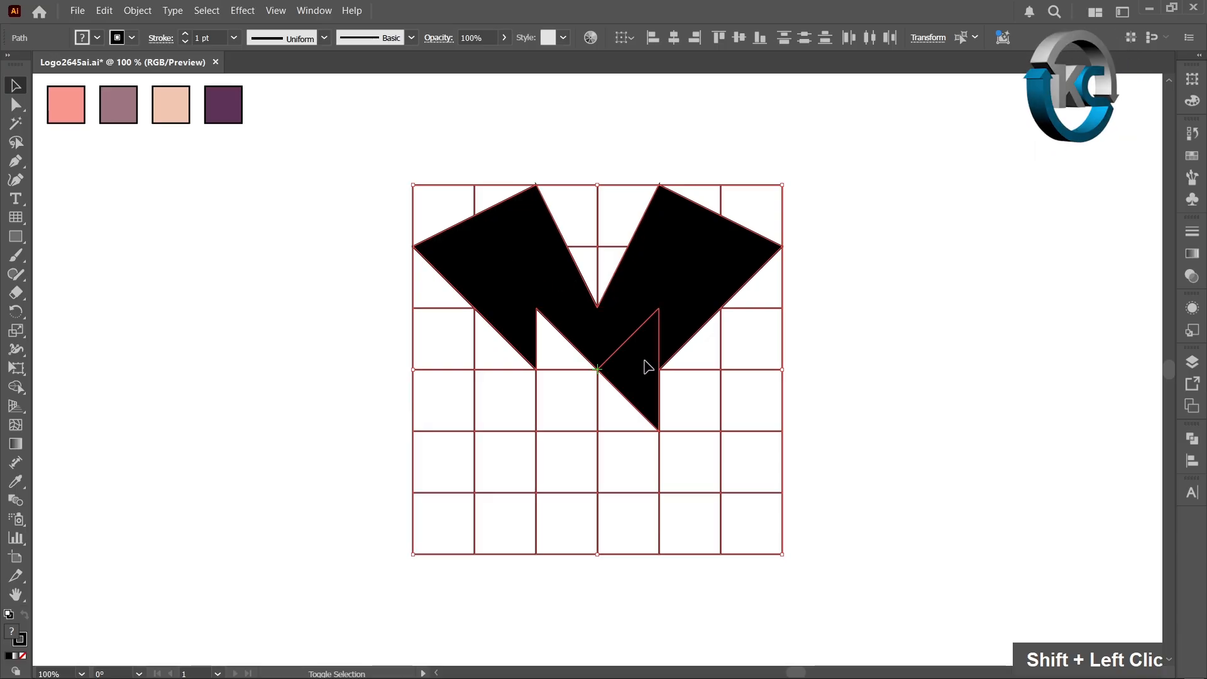
shift+click(646, 359)
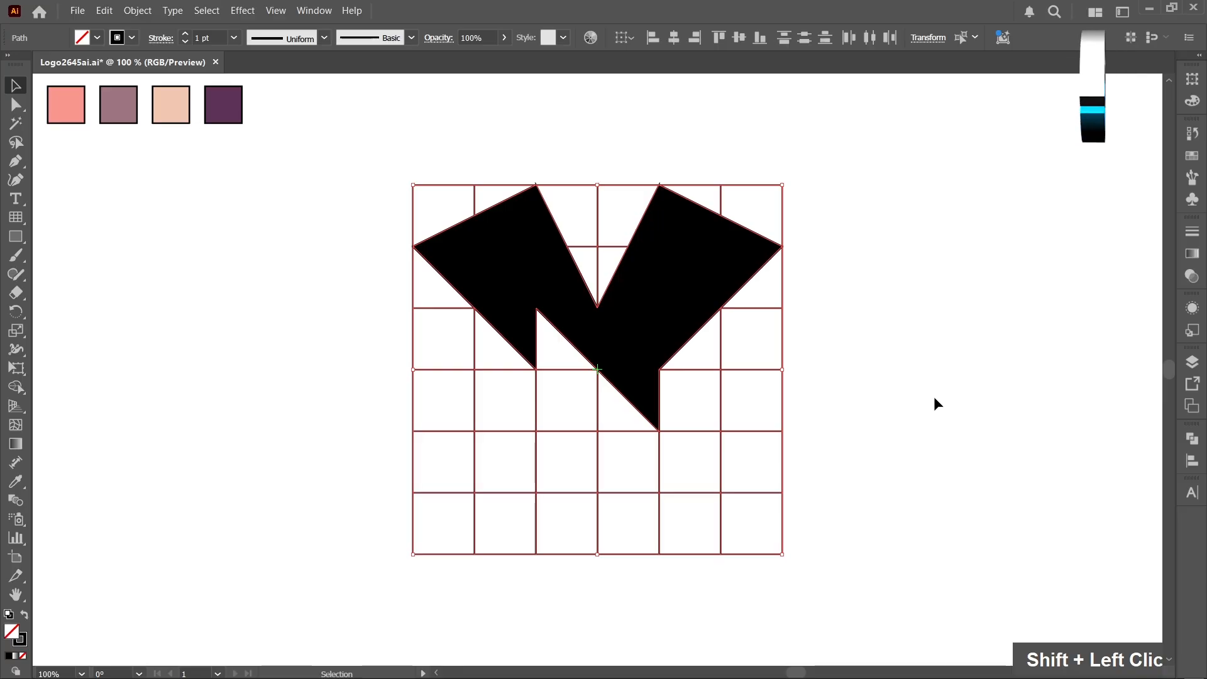
key(Delete)
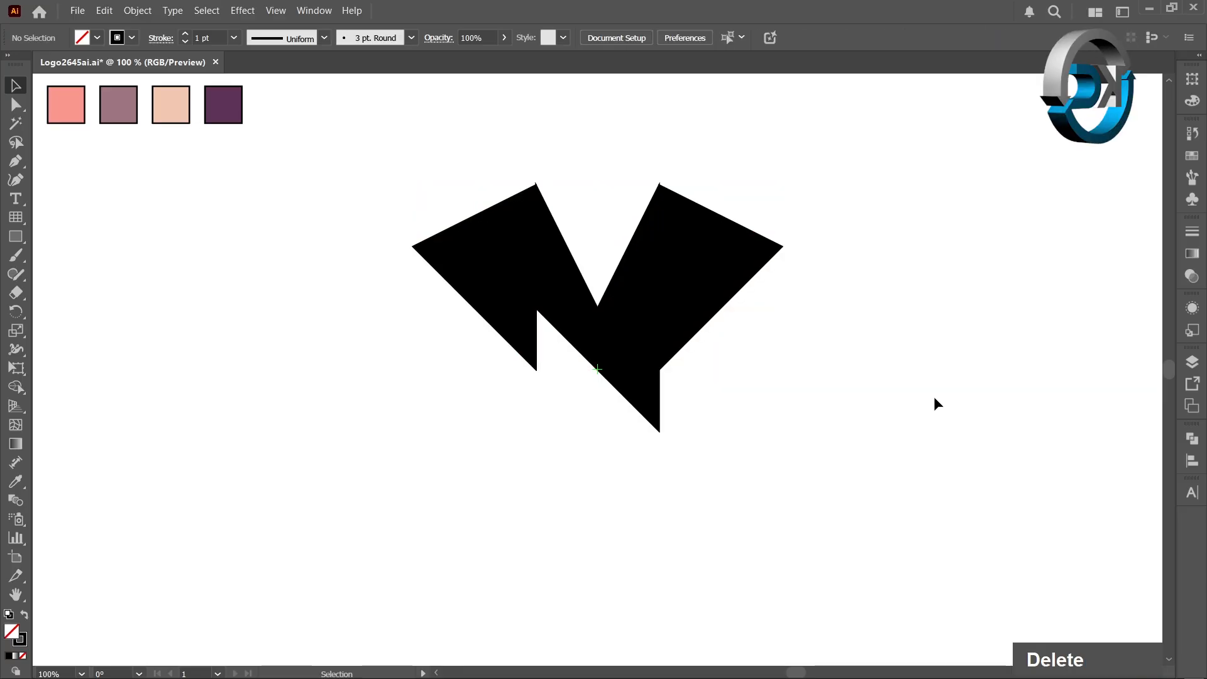
Color the left wing with the salmon pink swatch and the narrow triangle beside it with the mauve swatch, using the Eyedropper.
click(493, 302)
key(i)
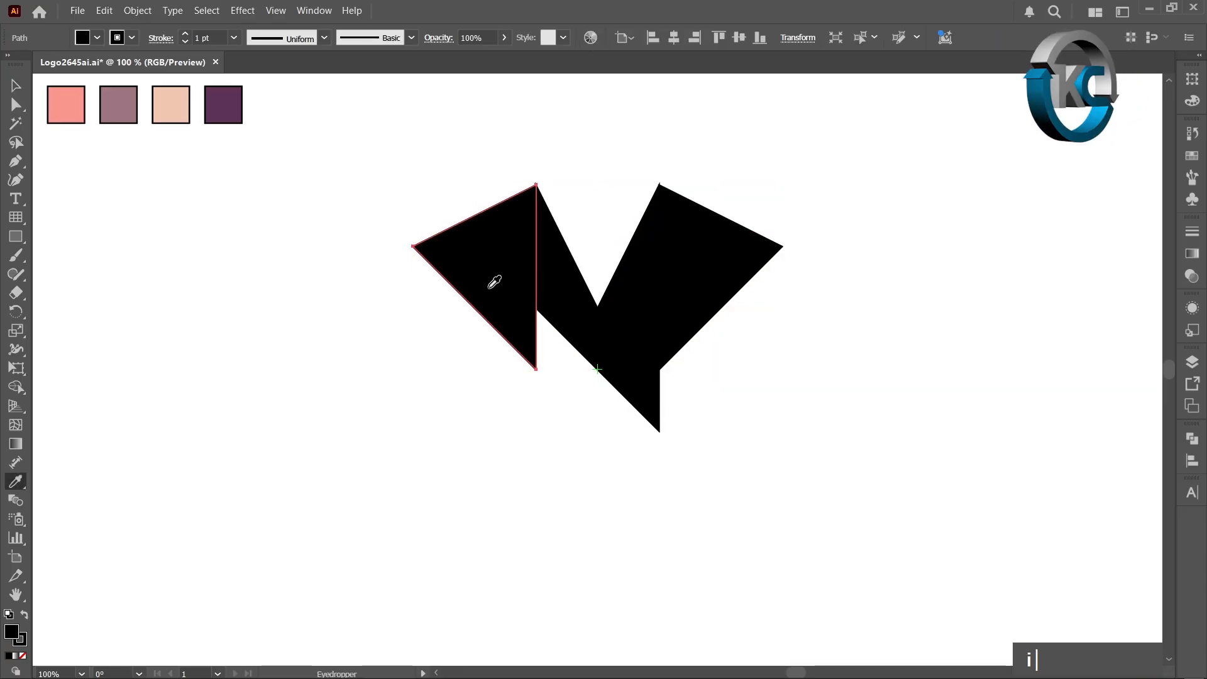
click(65, 107)
ctrl+click(559, 284)
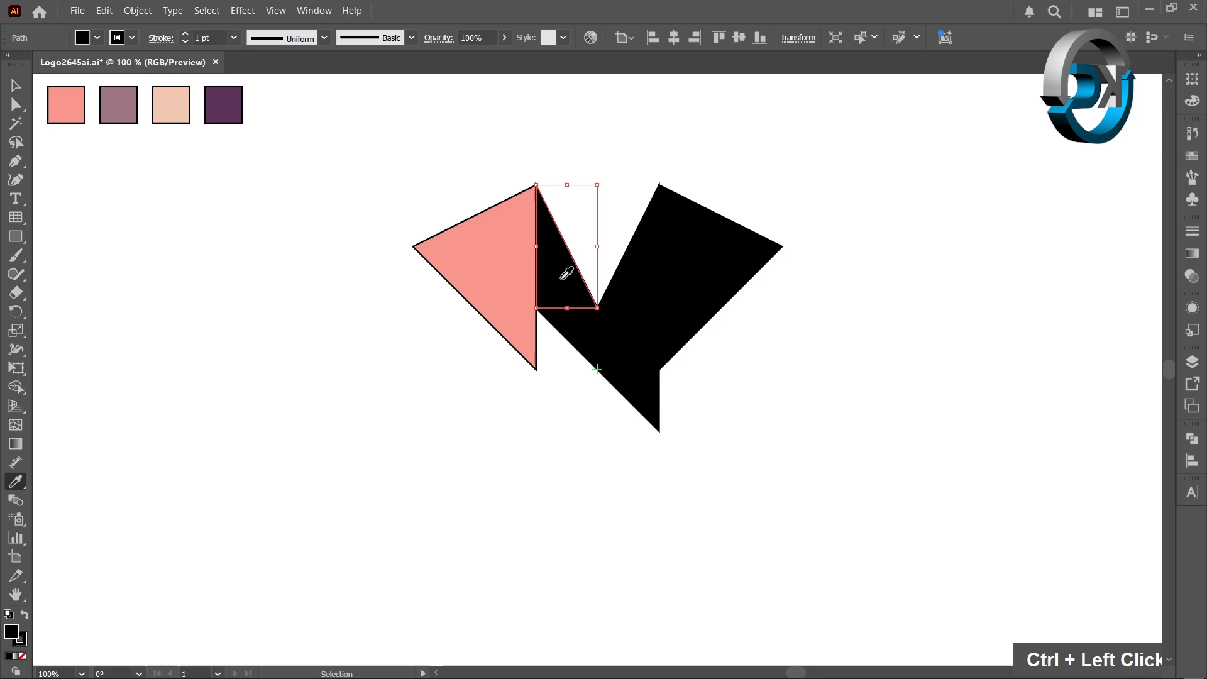
click(114, 94)
Match the right narrow triangle to the mauve of the left one and the right wing to the left wing's salmon pink.
ctrl+click(650, 283)
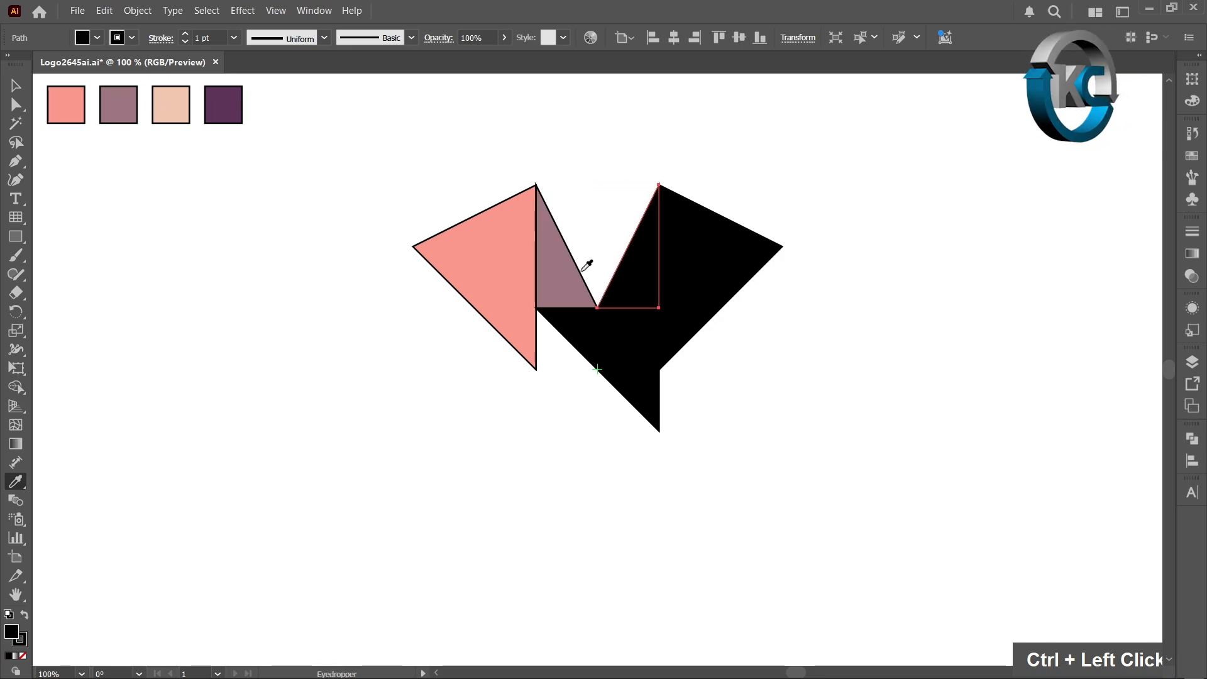
click(563, 269)
ctrl+click(687, 274)
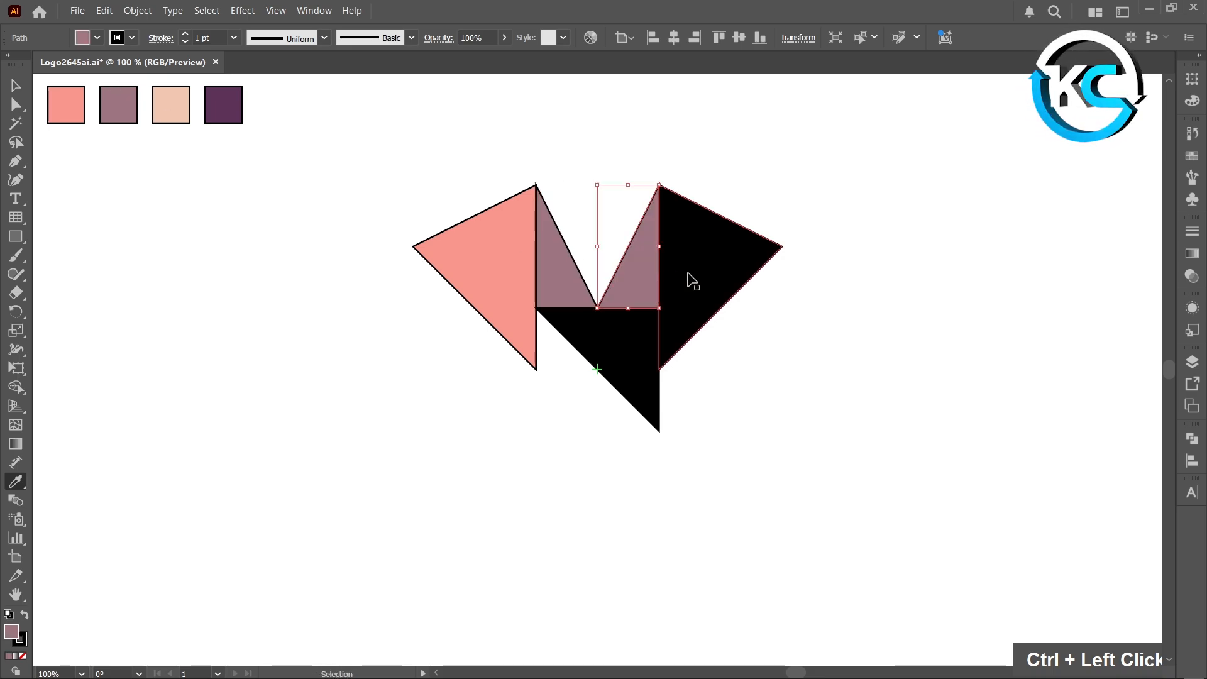
click(520, 259)
Color the central downward triangle with the peach swatch and the triangle at its lower right with the dark purple swatch.
ctrl+click(579, 327)
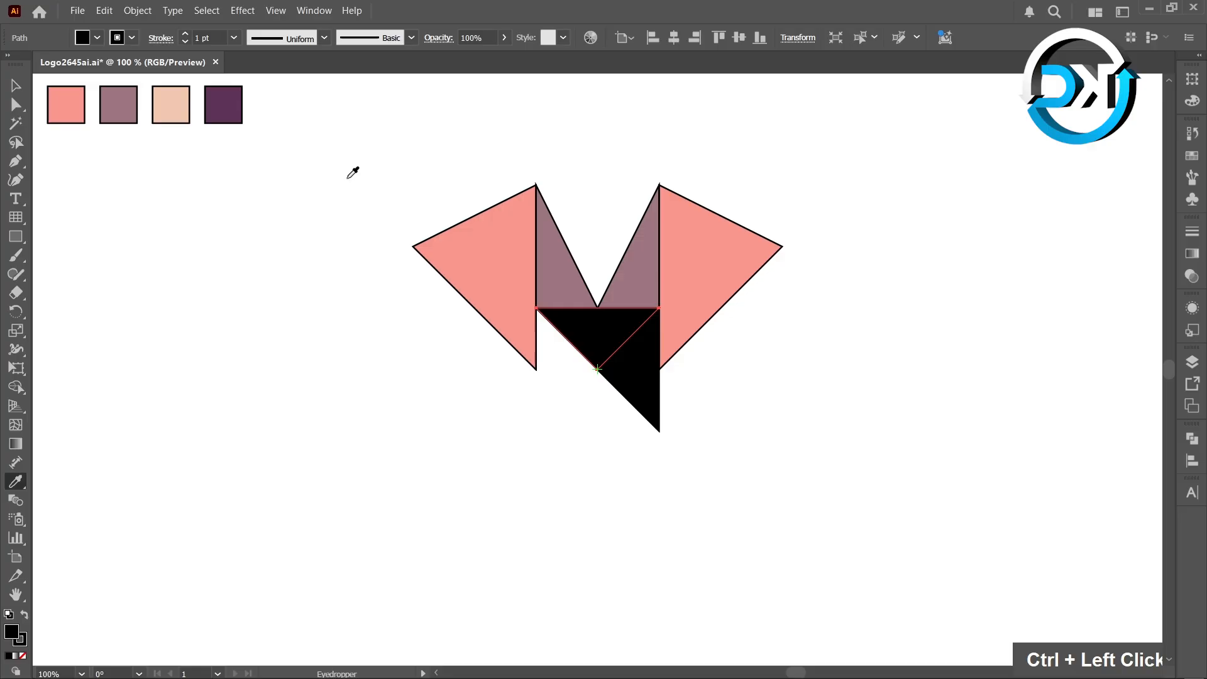
click(175, 101)
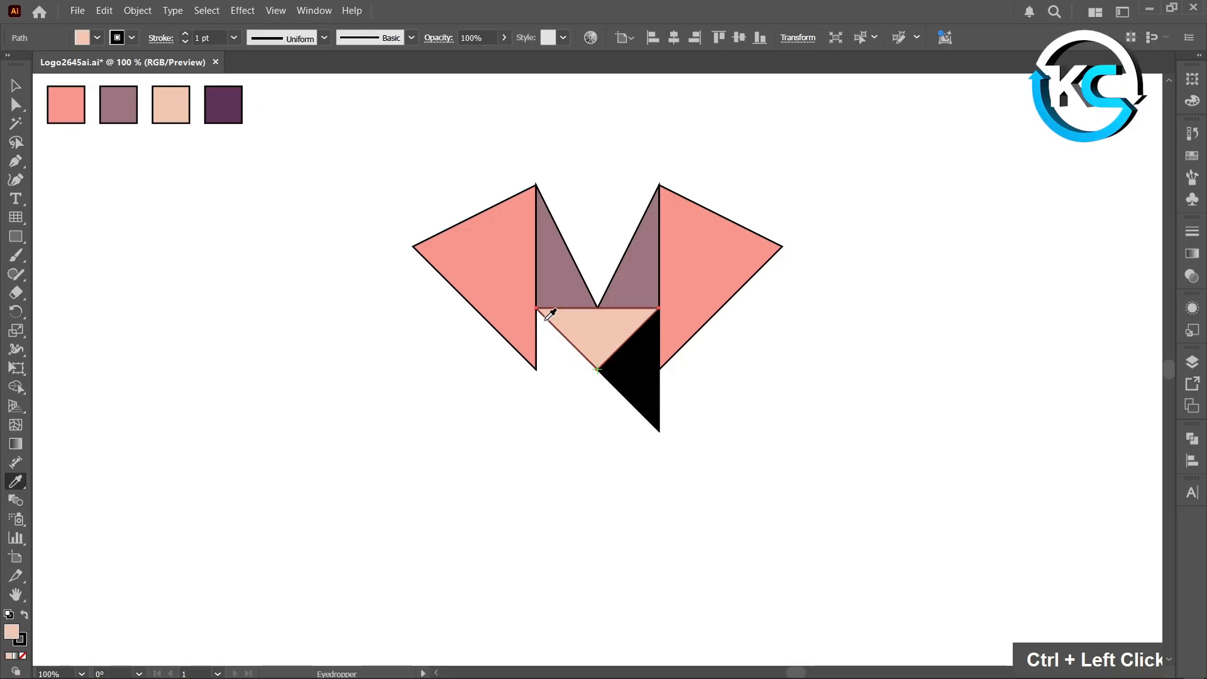
ctrl+click(640, 381)
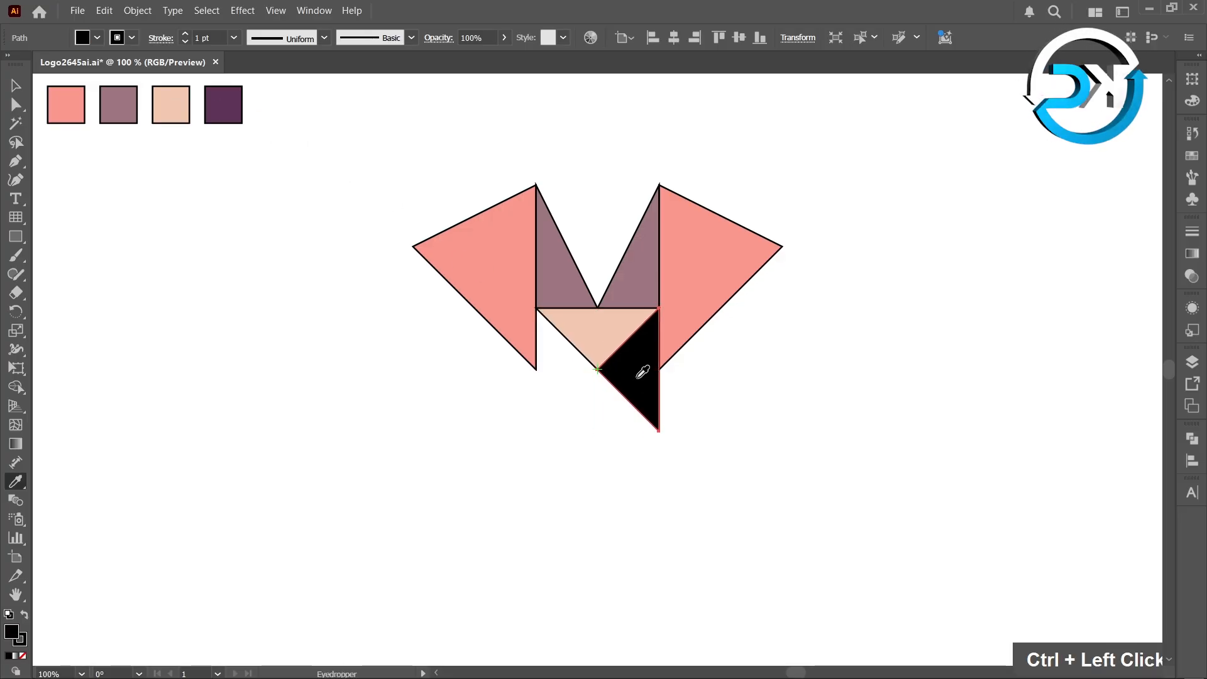
click(223, 104)
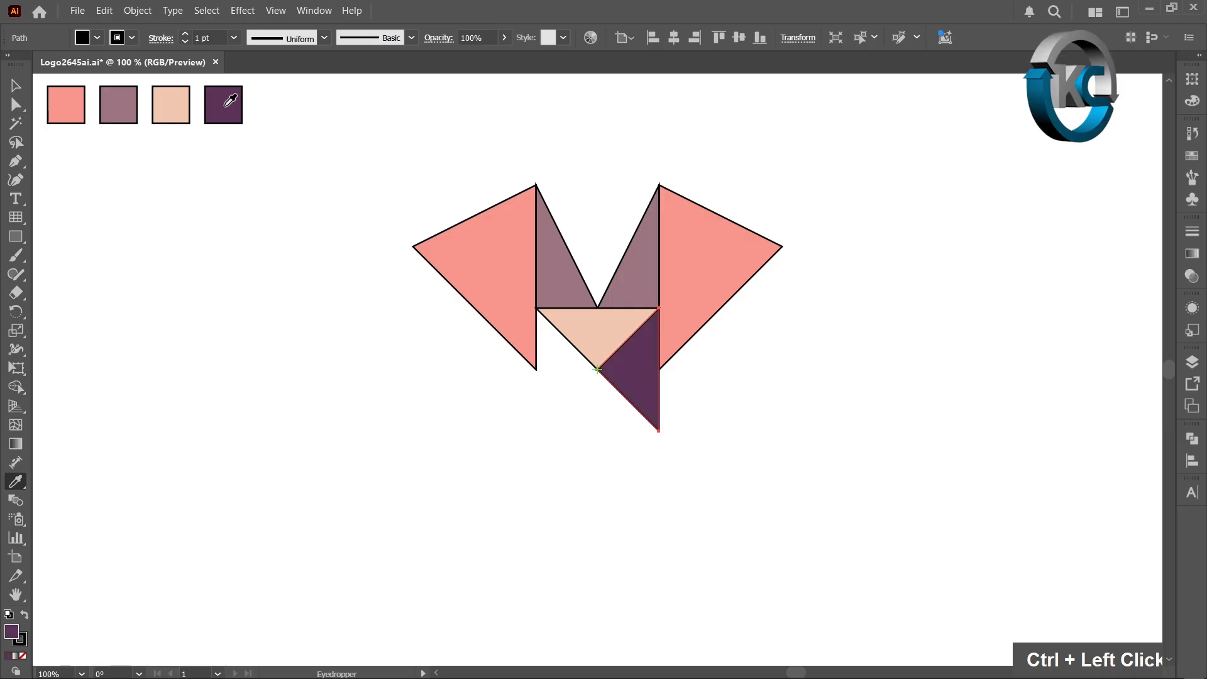
click(18, 88)
double_click(330, 223)
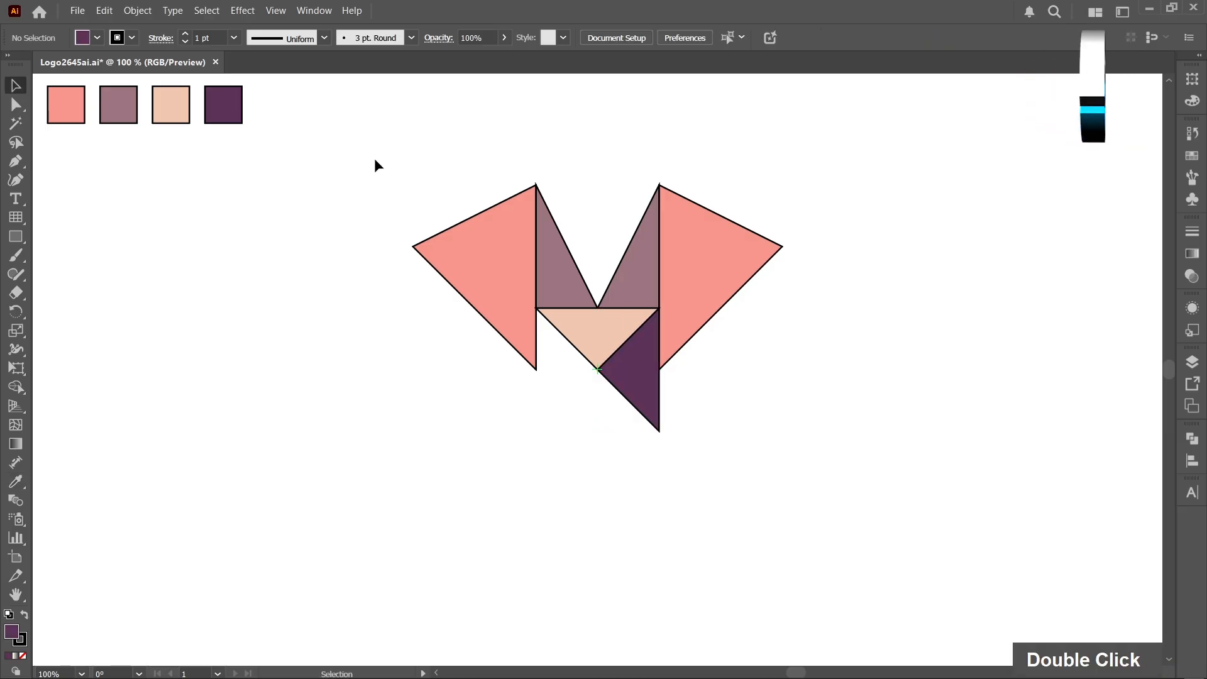
Rotate a copy of all six colored shapes by 180° around the peach triangle's bottom tip.
drag(374, 159, 778, 380)
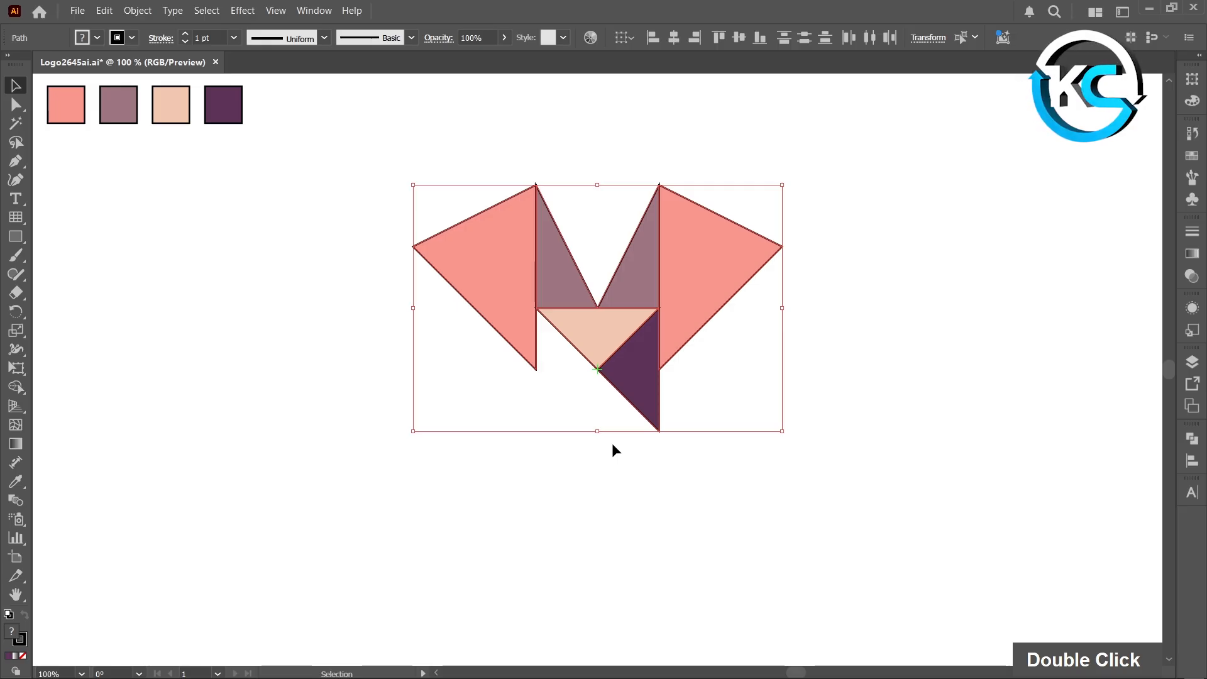
key(r)
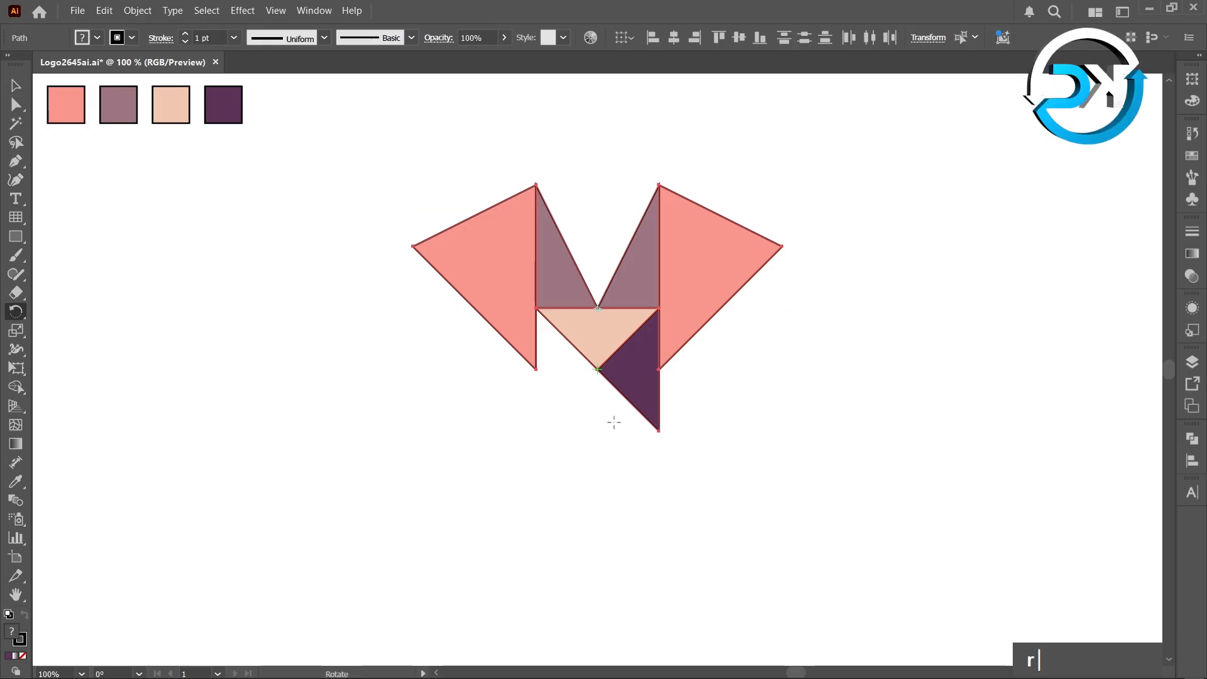
alt+click(597, 368)
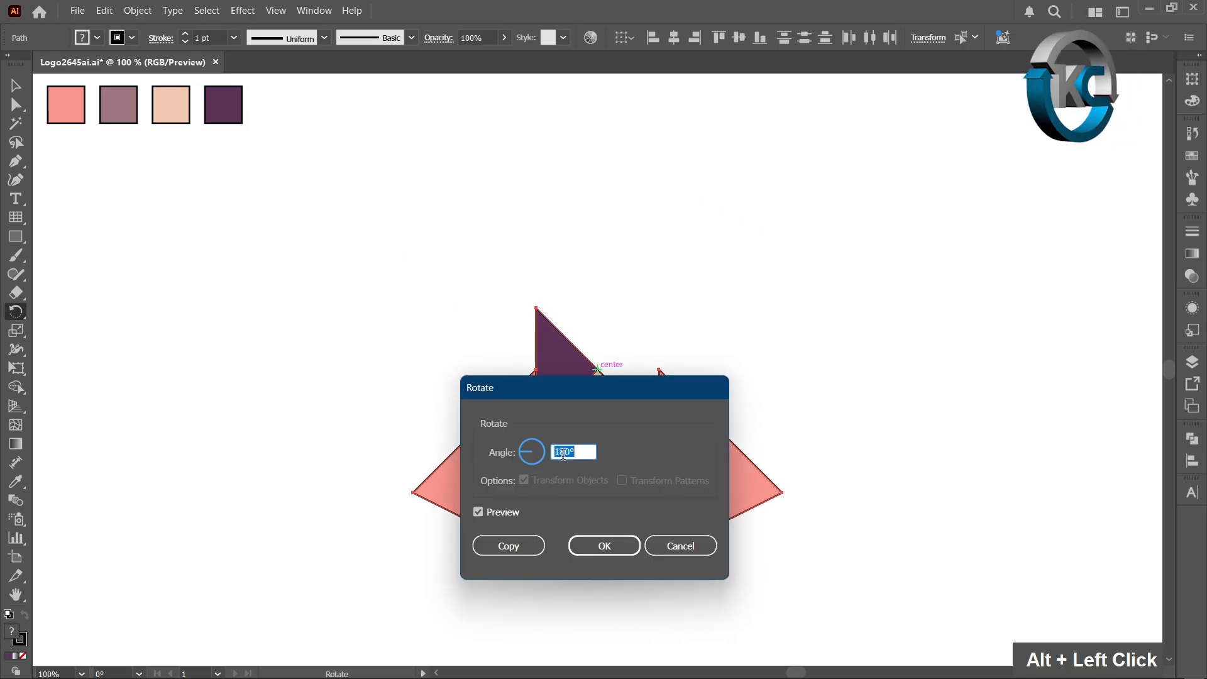
click(509, 546)
click(16, 86)
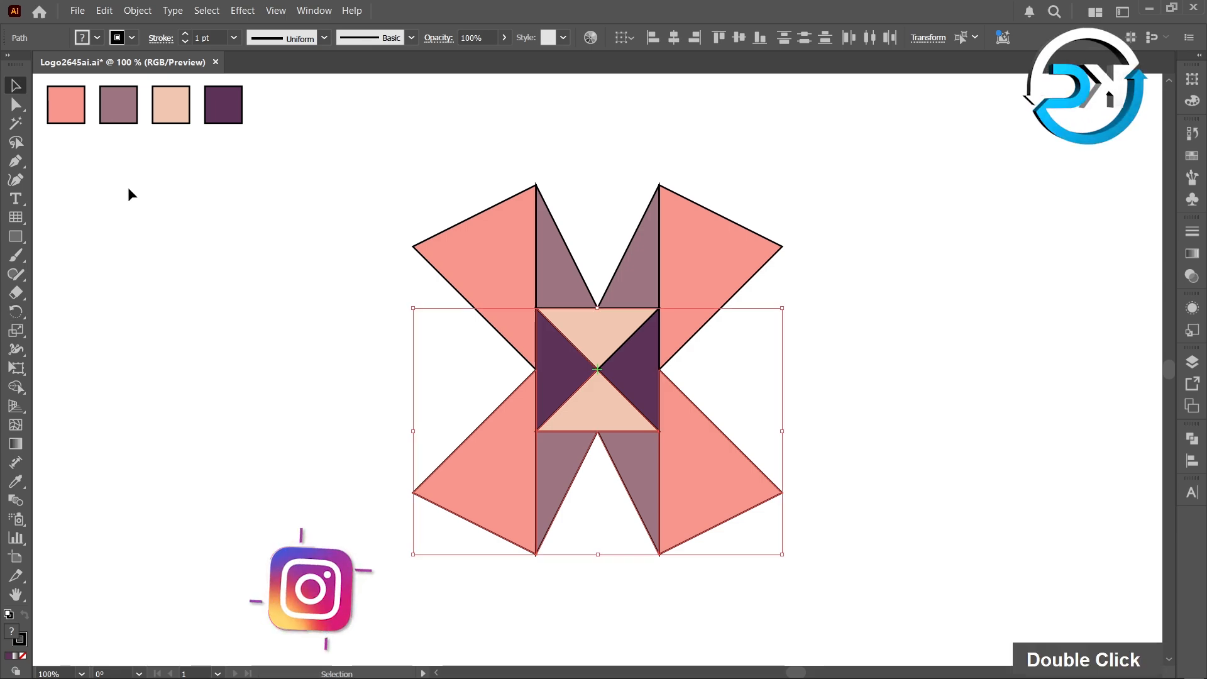
Select all the shapes of the logo and expand them so their outlines become filled paths.
click(128, 188)
drag(374, 166, 824, 587)
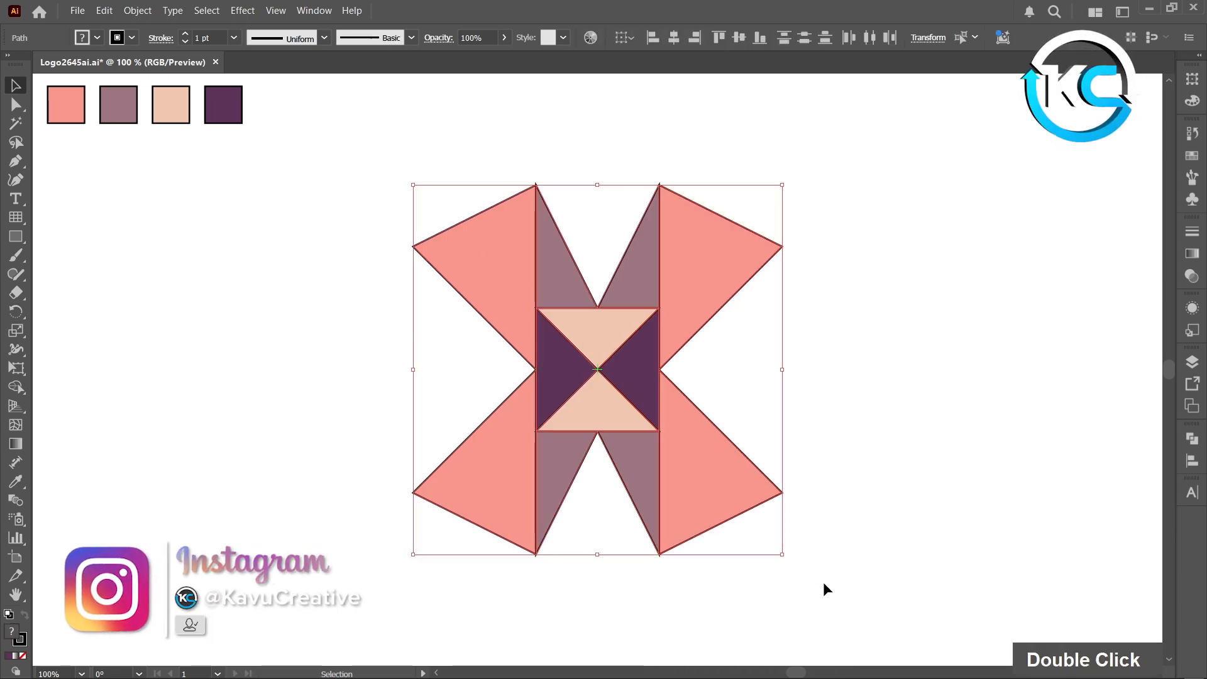
click(138, 10)
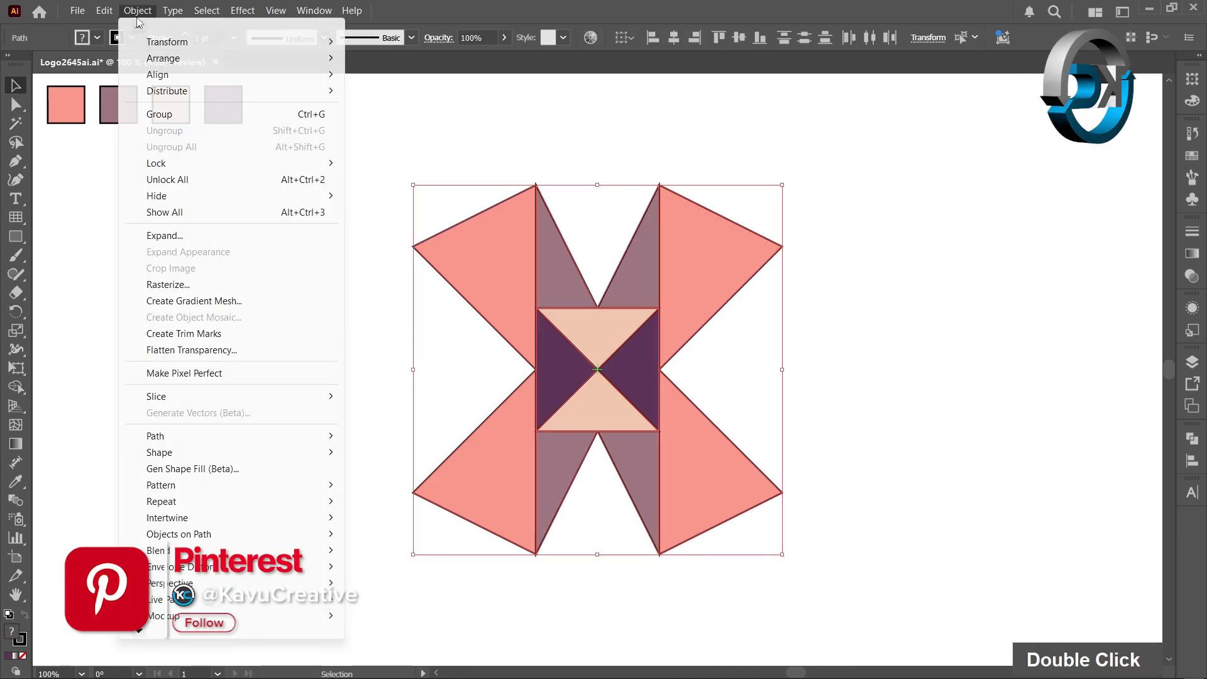
click(172, 237)
click(226, 442)
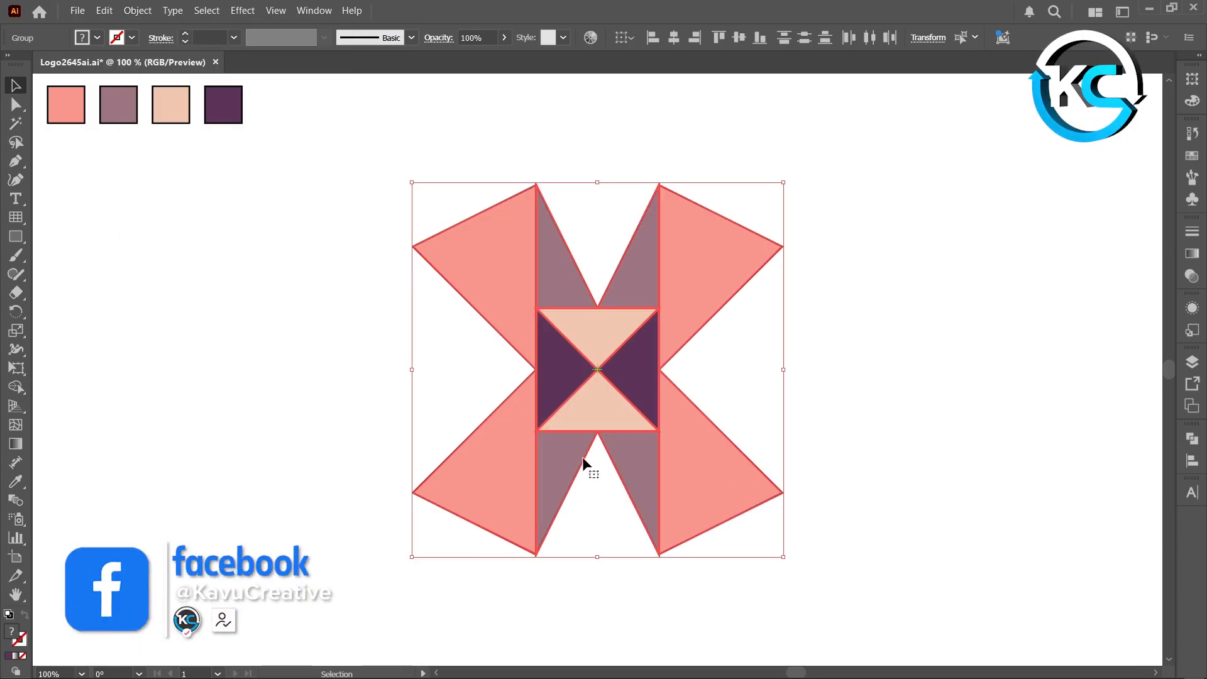
Split the expanded logo artwork with the Pathfinder Divide operation and deselect it.
click(1191, 440)
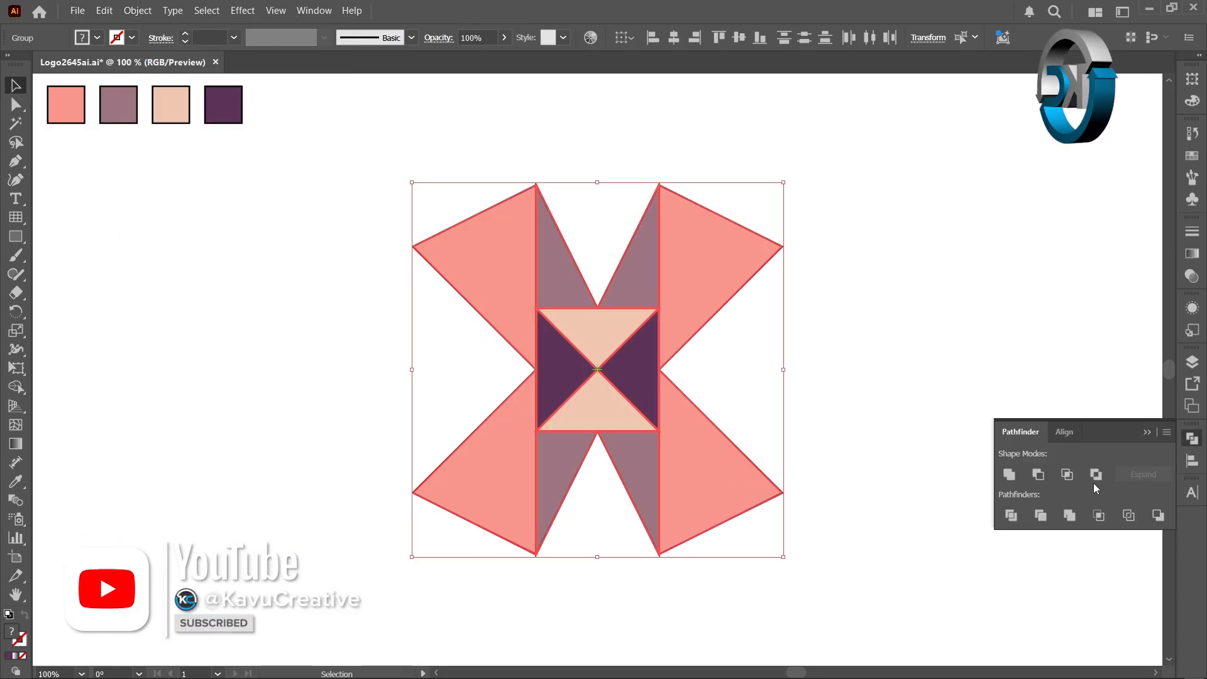
click(1019, 515)
click(295, 309)
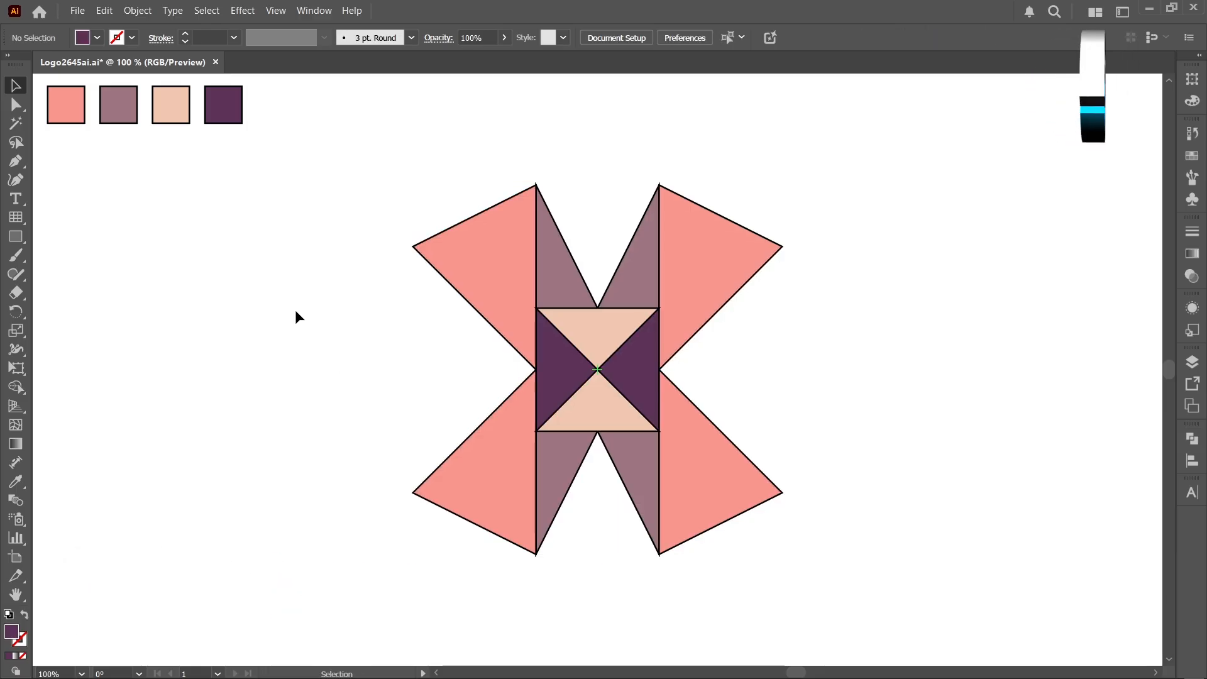
Select all the black outline pieces of the logo with the Magic Wand and delete them.
click(18, 129)
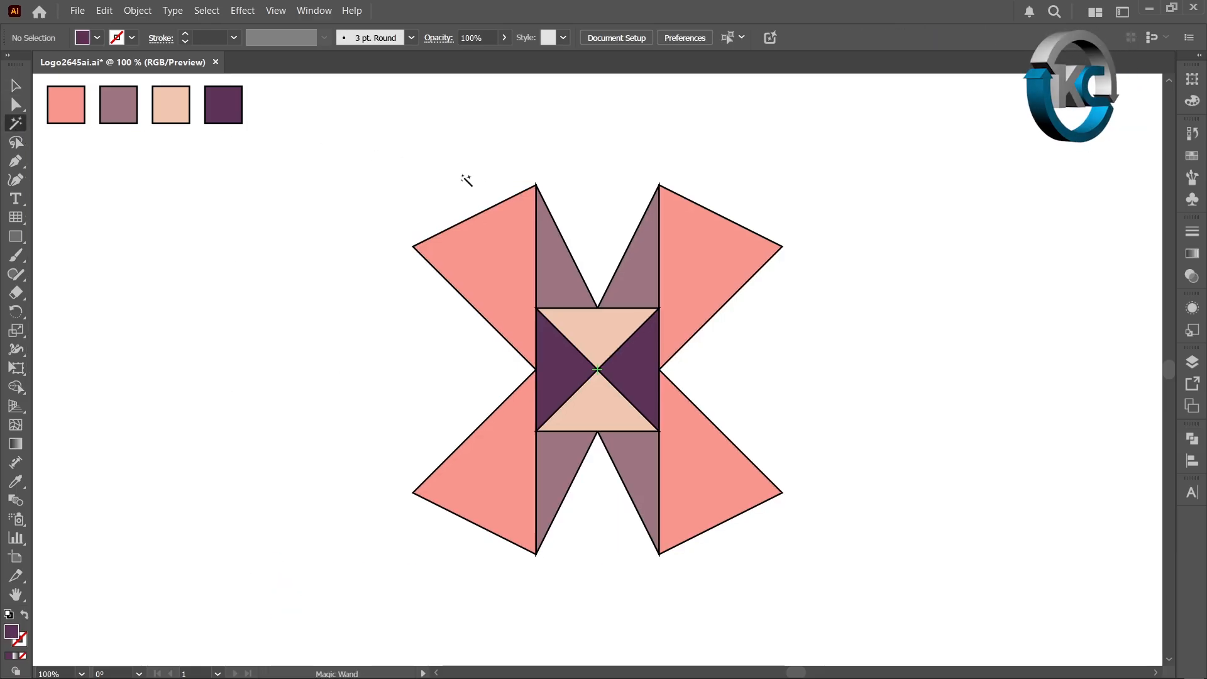
click(538, 219)
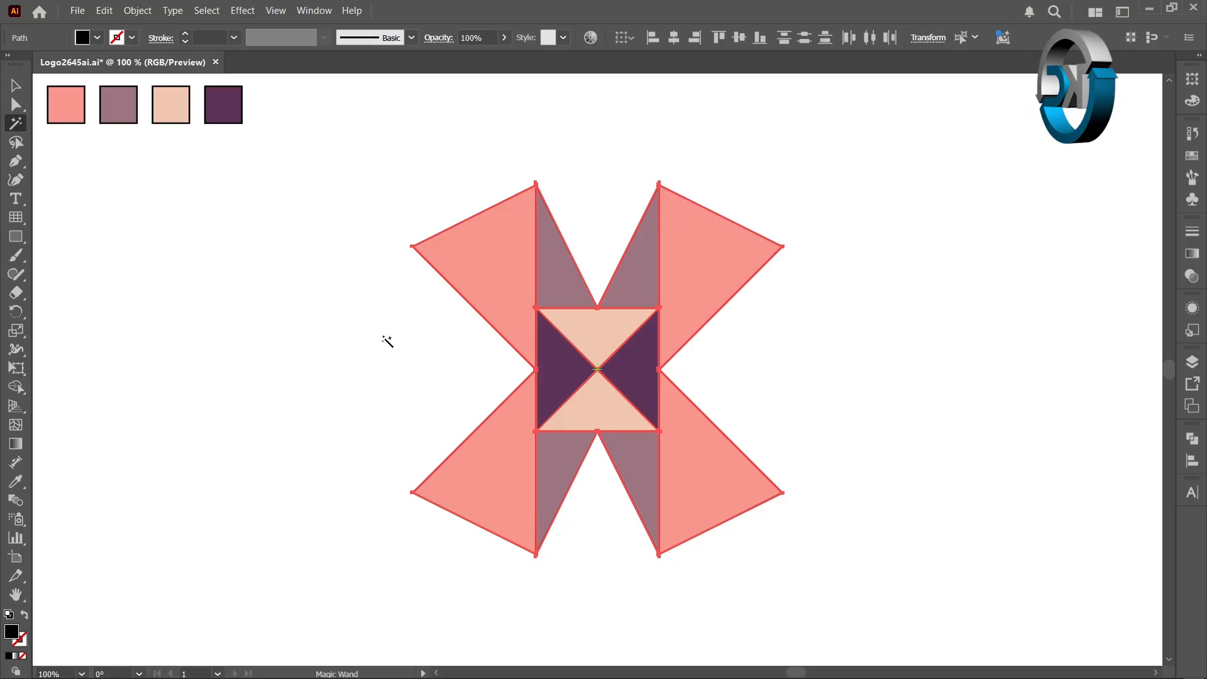
key(Delete)
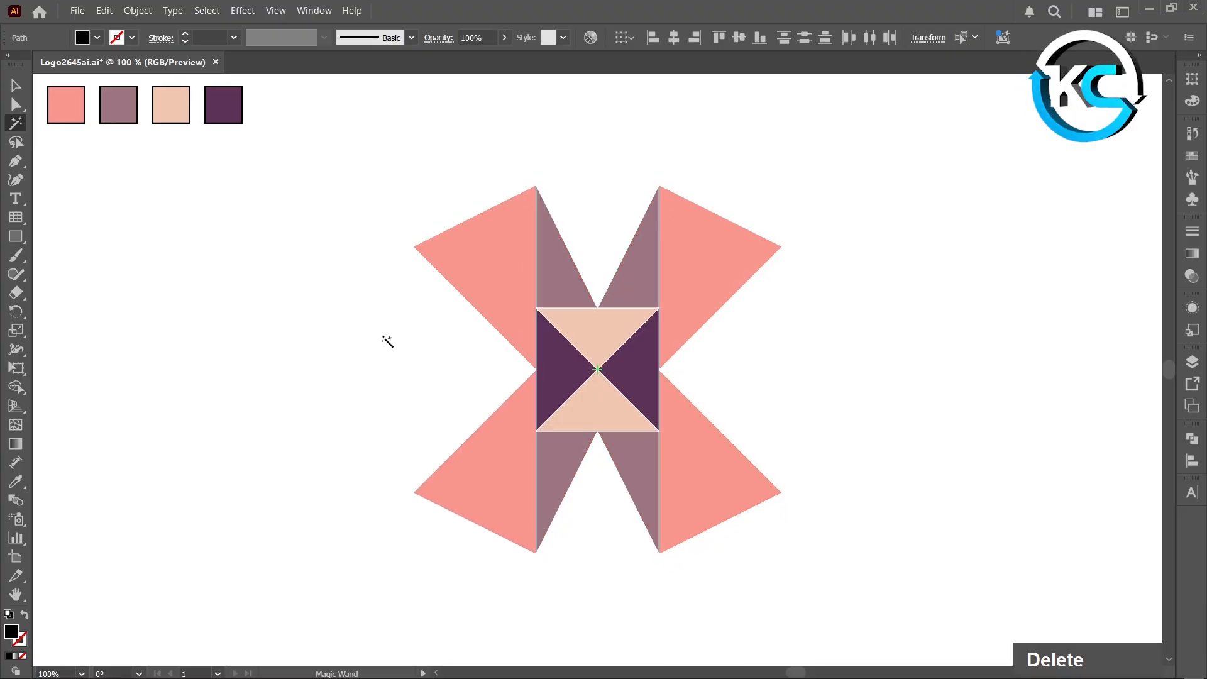
click(21, 88)
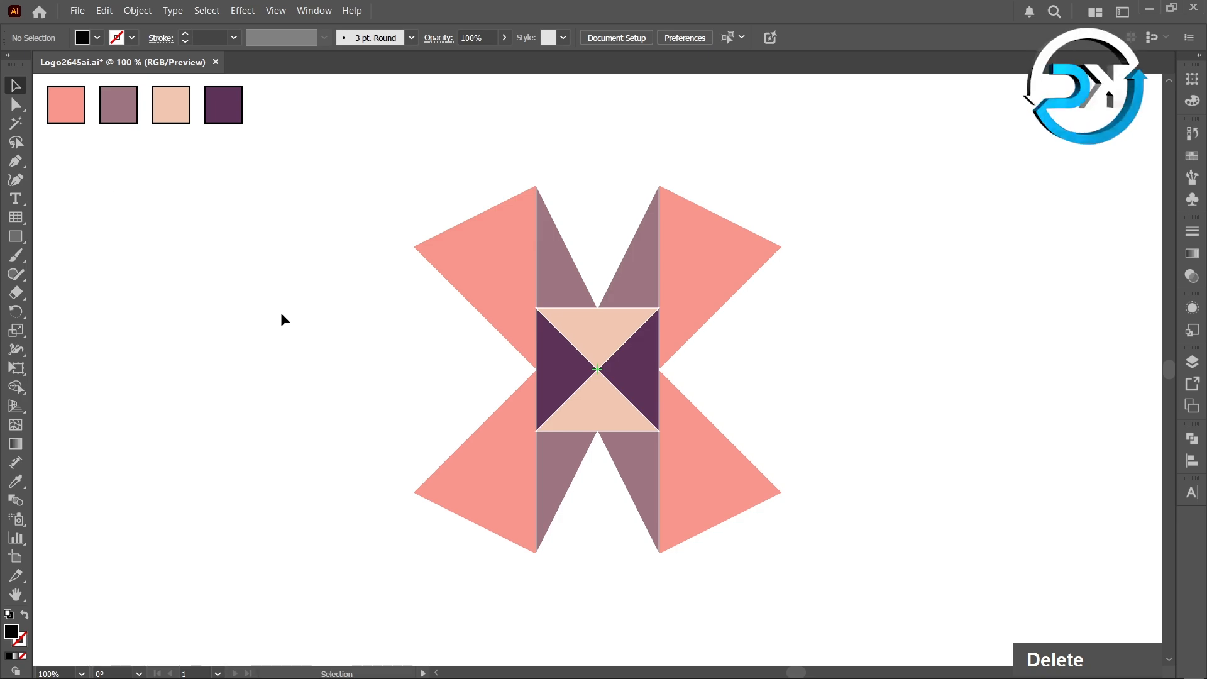